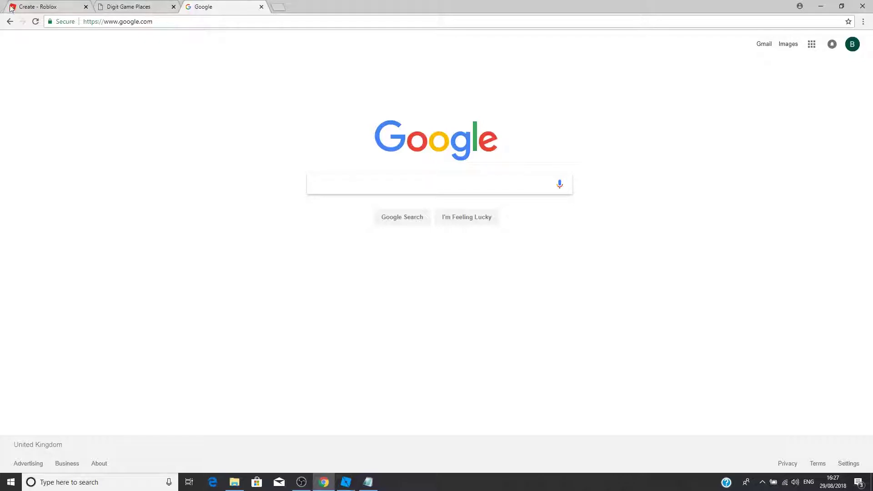
Step: Open the Digit Game site at clicksandlinks.com/digit
click(164, 23)
text(clic)
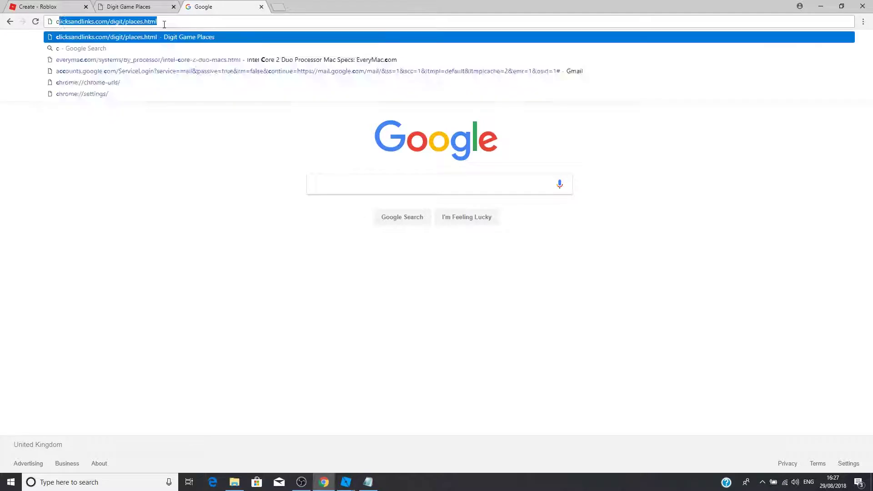
text(ksandlinks)
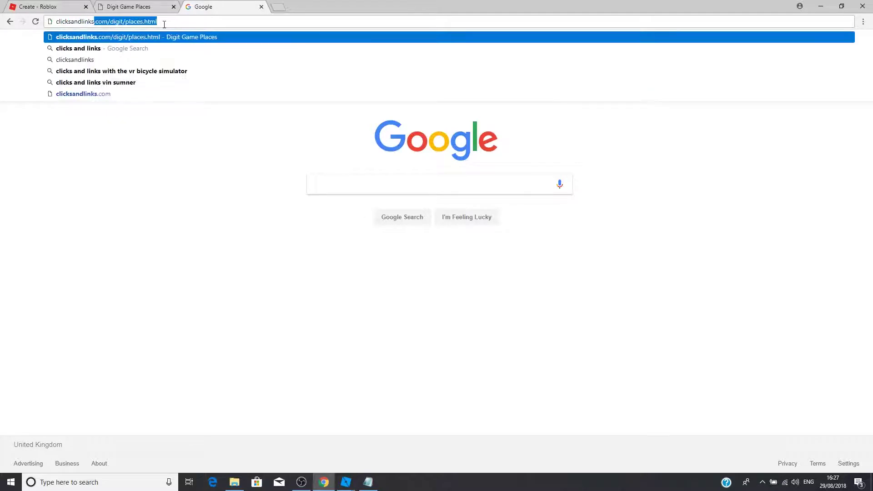
text(.com/)
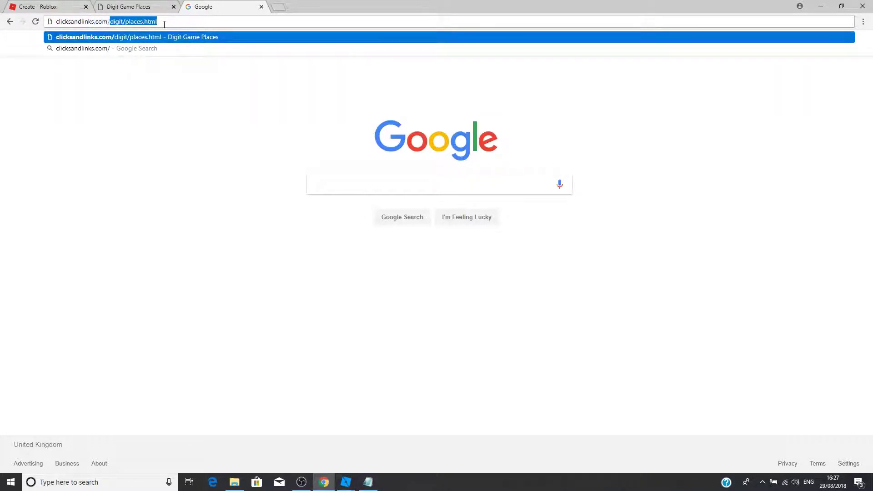
text(git)
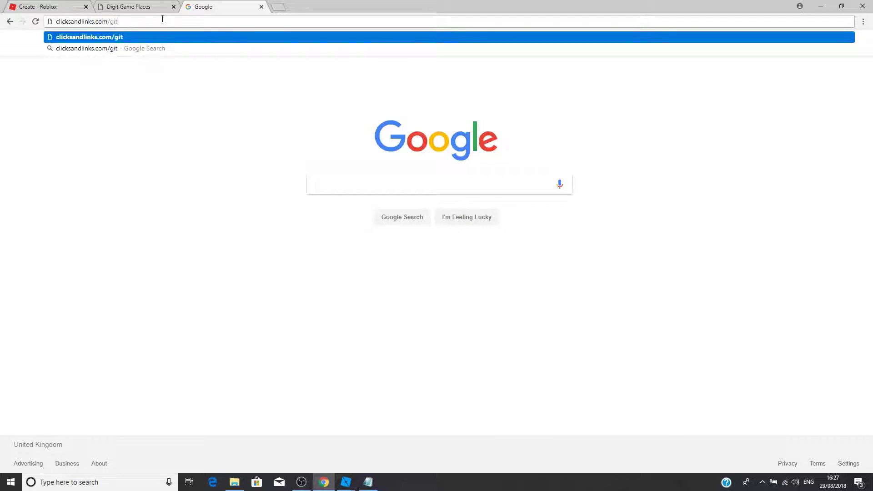
text(digit)
key(BackSpace)
key(BackSpace)
key(BackSpace)
key(BackSpace)
key(BackSpace)
key(BackSpace)
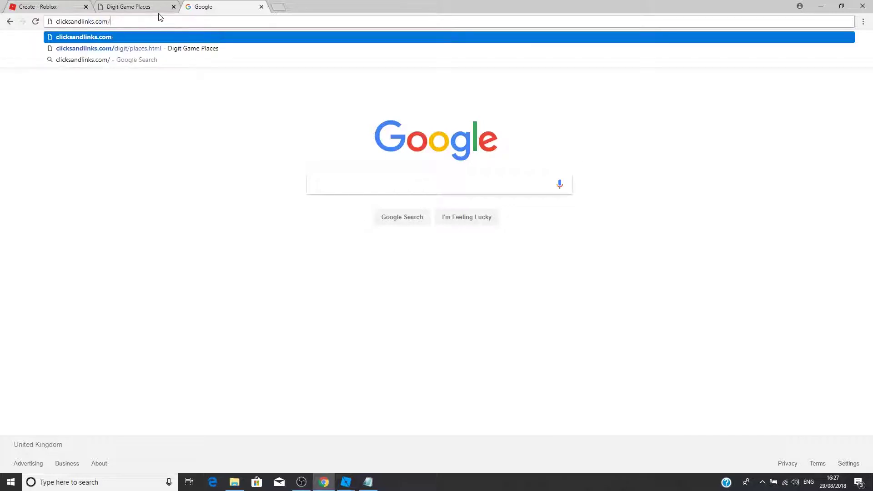
text(digit)
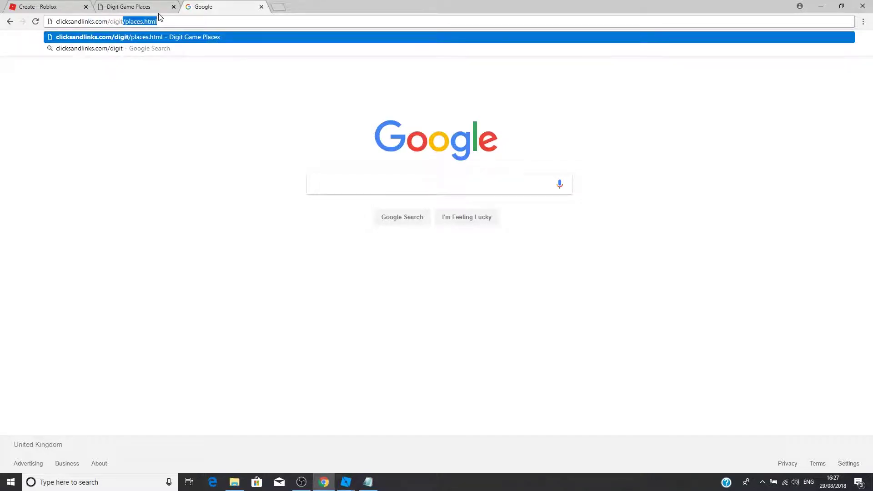
key(Left)
key(Right)
key(Right)
key(Right)
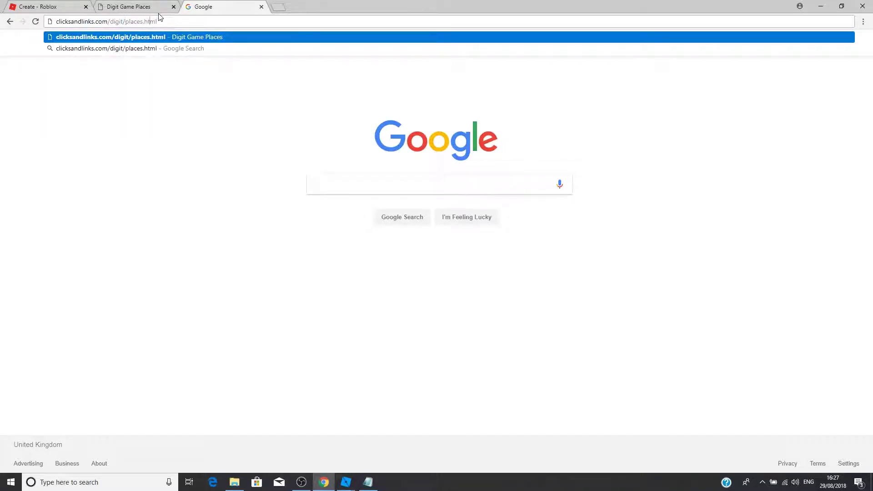
key(BackSpace)
key(BackSpace)
key(BackSpace)
key(BackSpace)
key(BackSpace)
key(BackSpace)
key(BackSpace)
key(BackSpace)
key(BackSpace)
key(BackSpace)
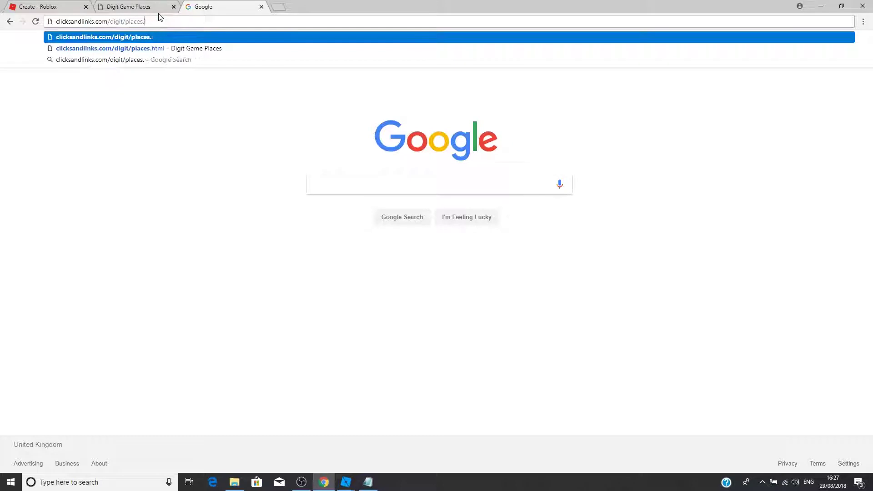
key(BackSpace)
key(BackSpace)
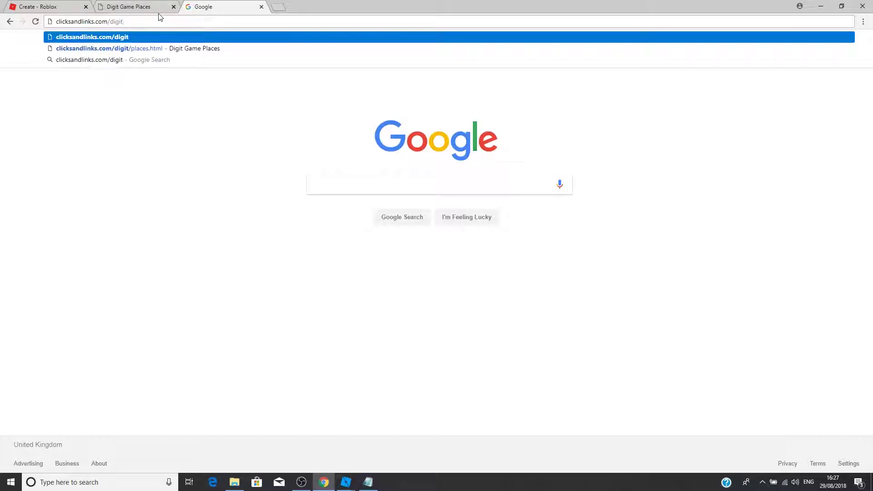
key(Return)
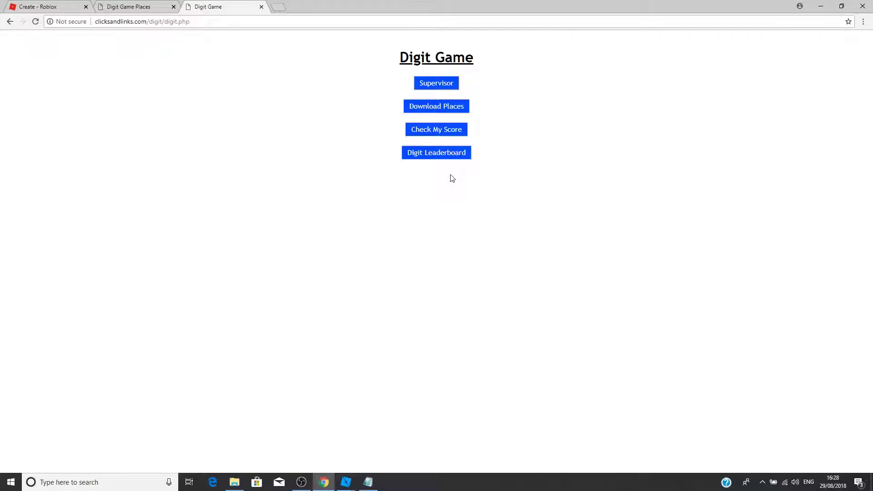
Step: Log in to the supervisor area as DigitAdmin with the account password, and decline saving the password in the browser
click(449, 83)
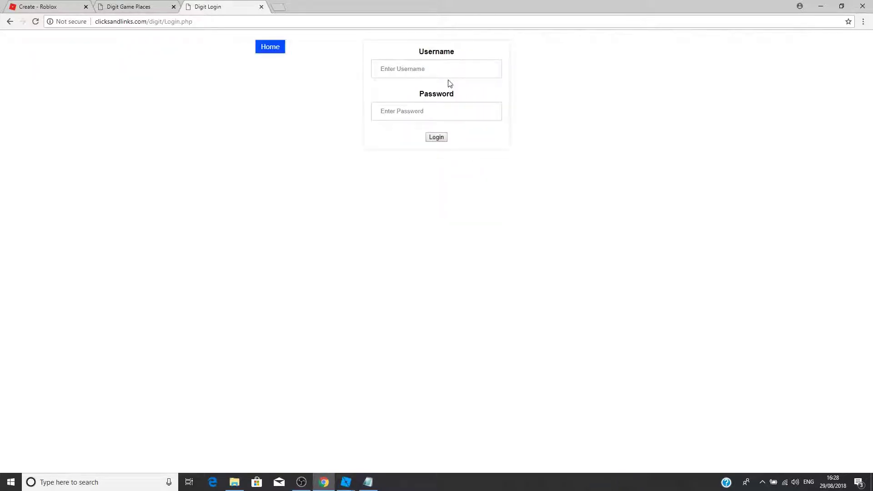
click(452, 68)
text(DigitA)
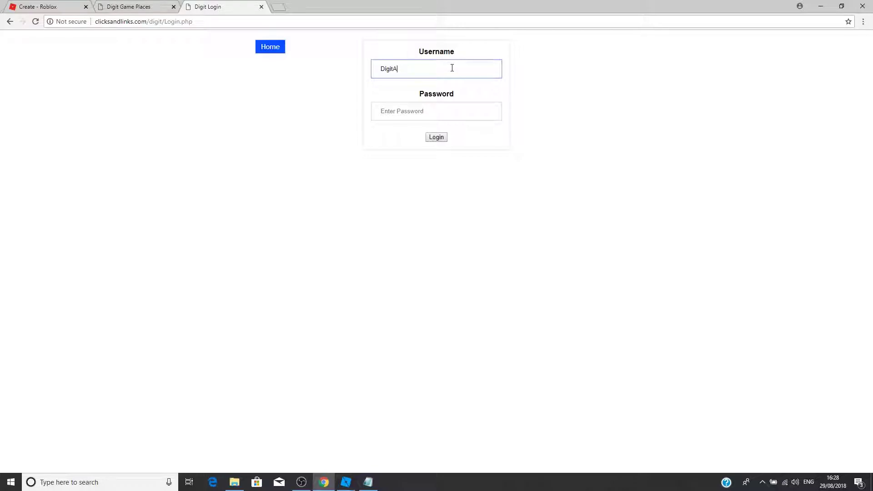
text(dmin)
click(449, 110)
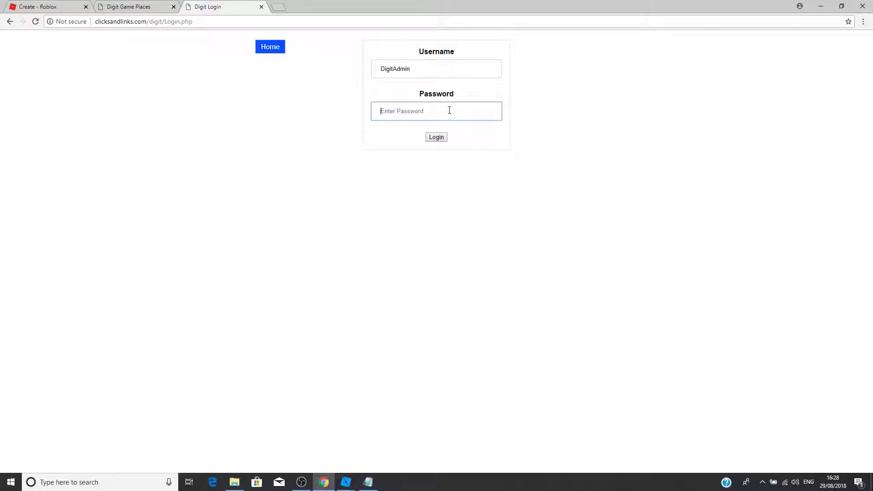
text(****)
text(••••••••••)
click(439, 137)
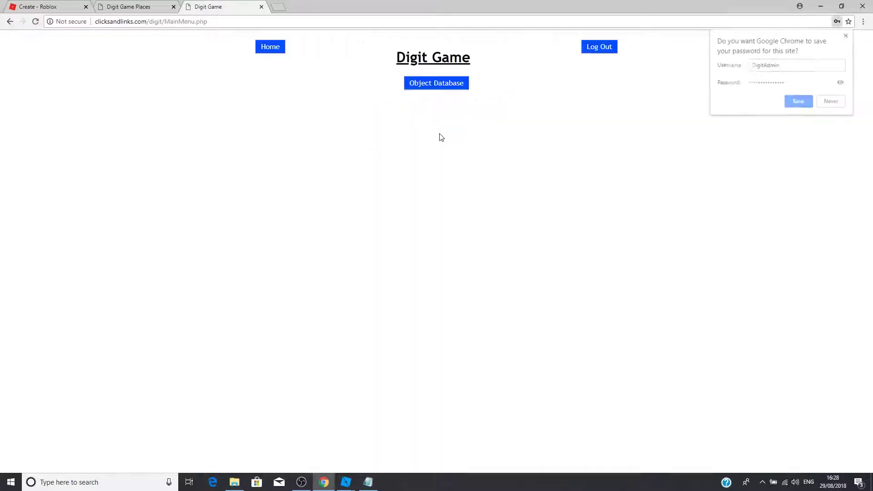
click(833, 104)
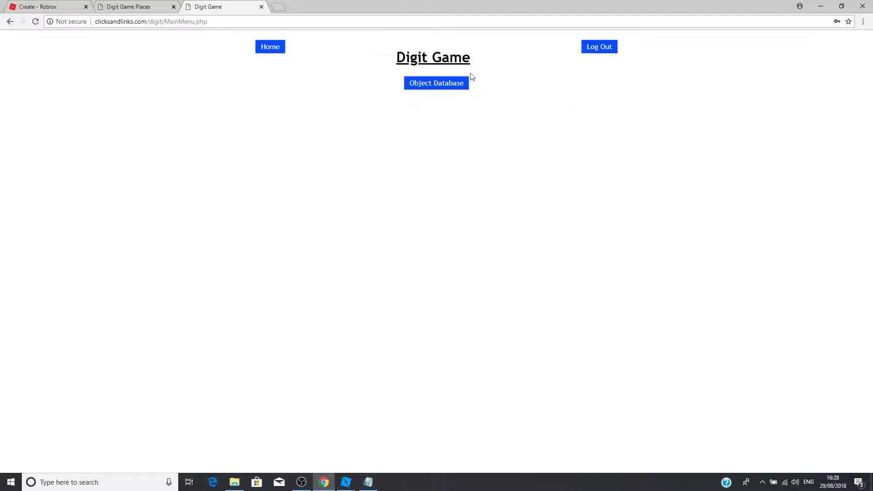
Step: Go to the object database and open its form for submitting a new Digit object
click(438, 84)
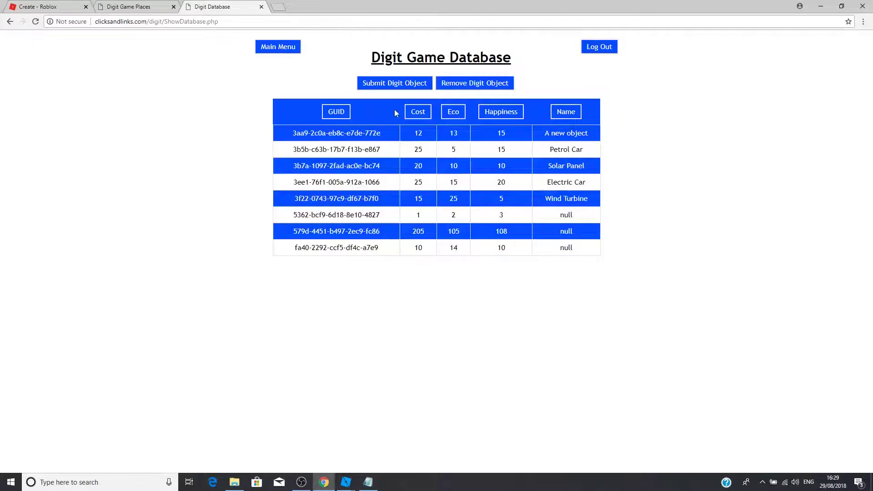
click(394, 83)
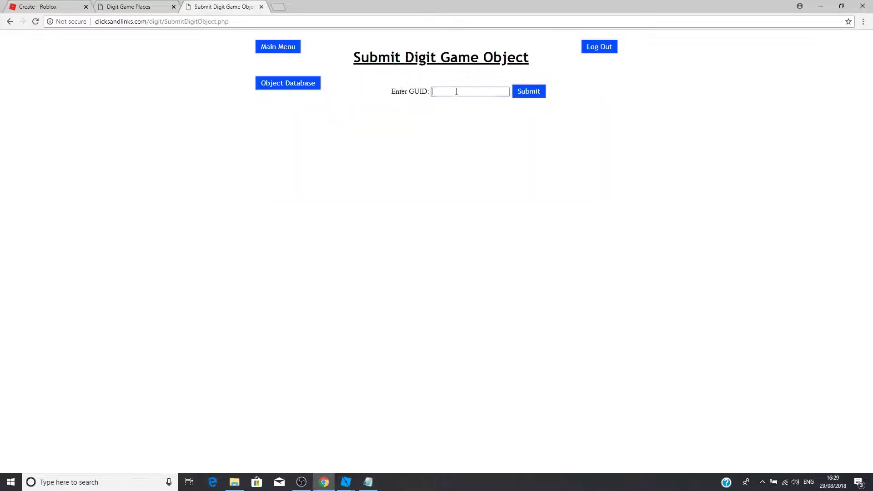
right_click(456, 92)
Step: Copy GUID_95eb-7de3-df23-d820-f789 from the Notepad window and submit it as the GUID on the Submit Digit Game Object page
click(372, 478)
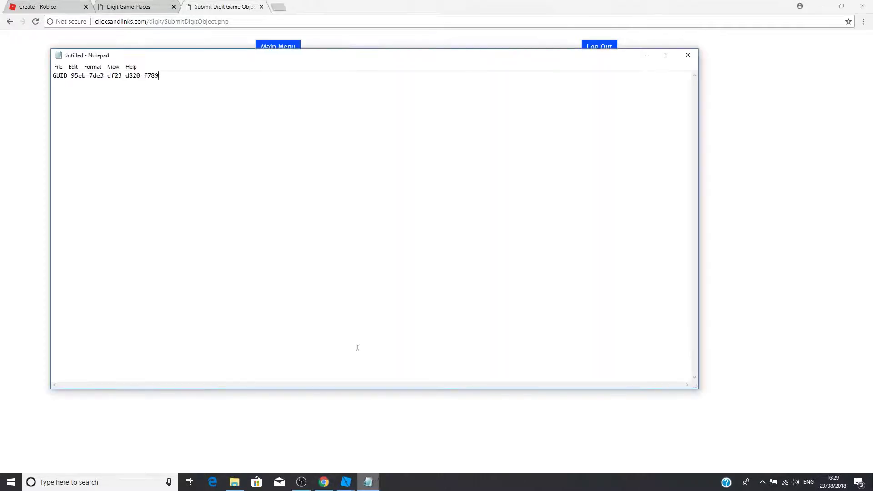
drag(215, 95, 47, 49)
key(ctrl+c)
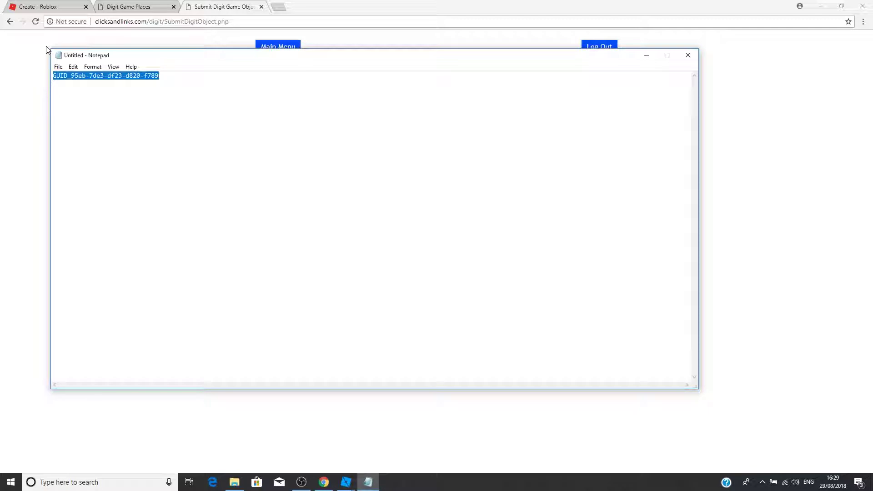
click(740, 191)
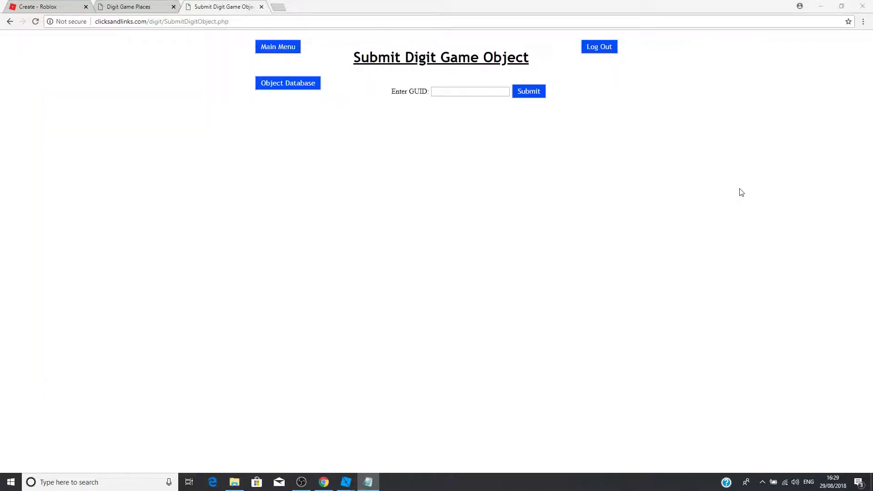
click(450, 92)
right_click(450, 93)
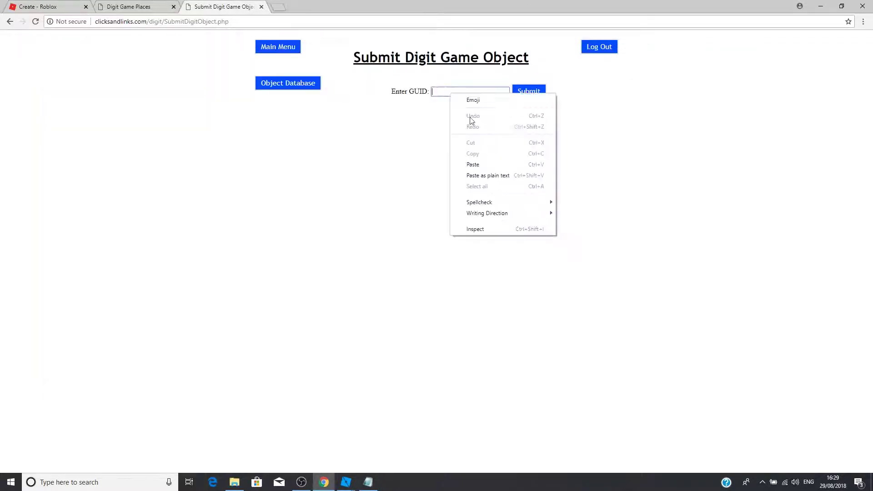
click(476, 164)
click(539, 92)
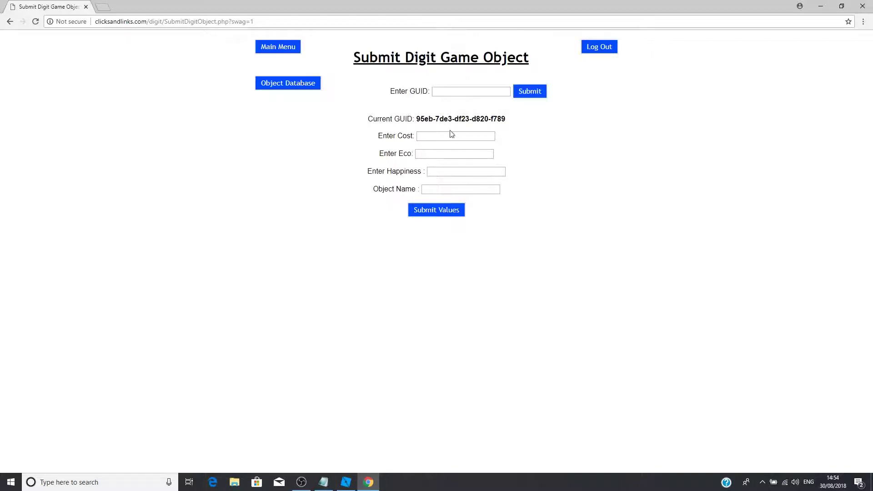
Step: Submit the object with cost 20, eco 25, happiness 30 and the name JacksRedSolarPanel, and open the object database
click(438, 137)
text(20)
click(440, 158)
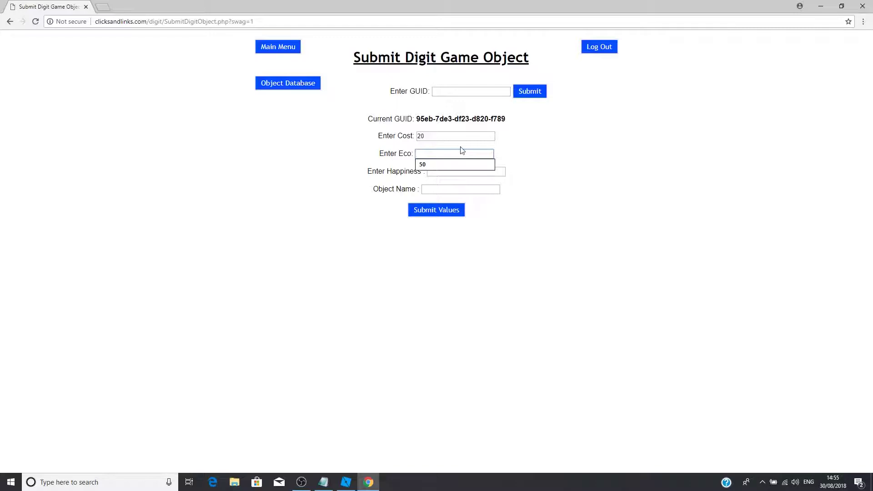
text(25)
click(466, 172)
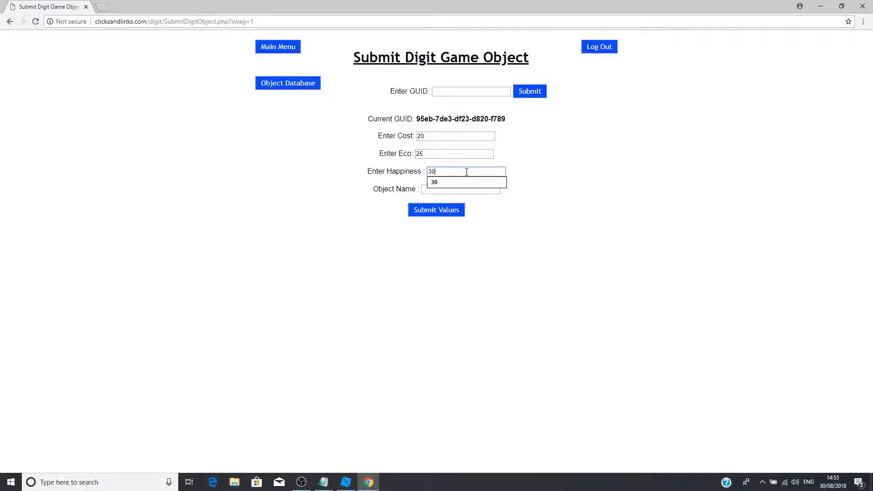
click(548, 170)
click(477, 189)
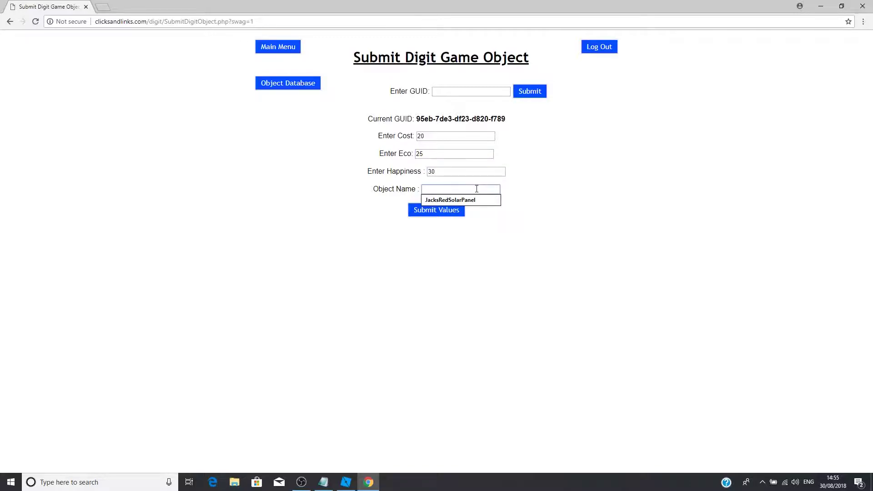
click(473, 200)
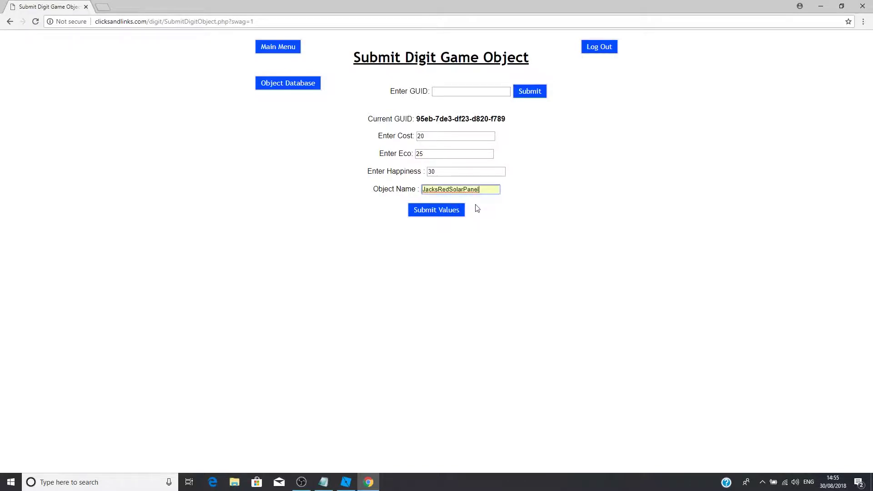
click(441, 211)
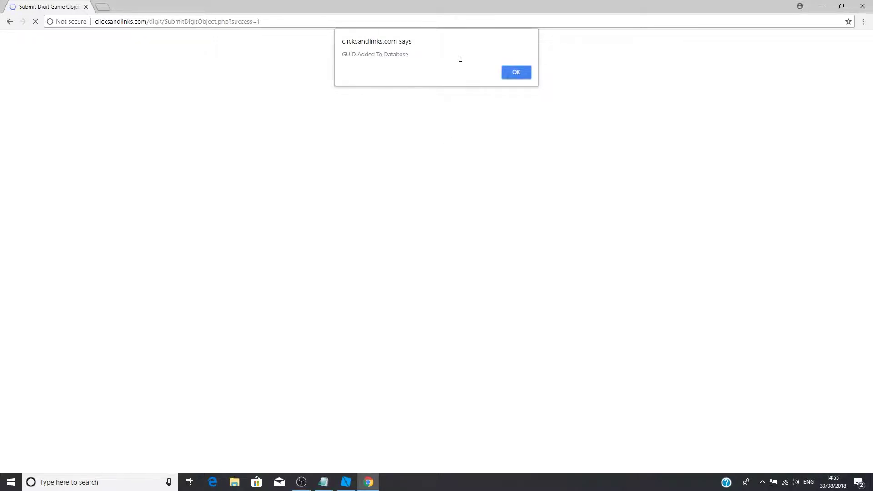
click(524, 75)
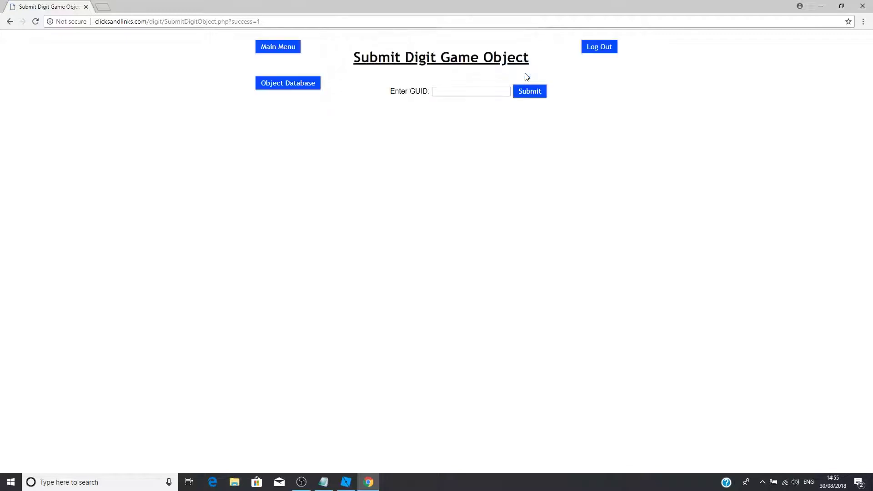
click(298, 83)
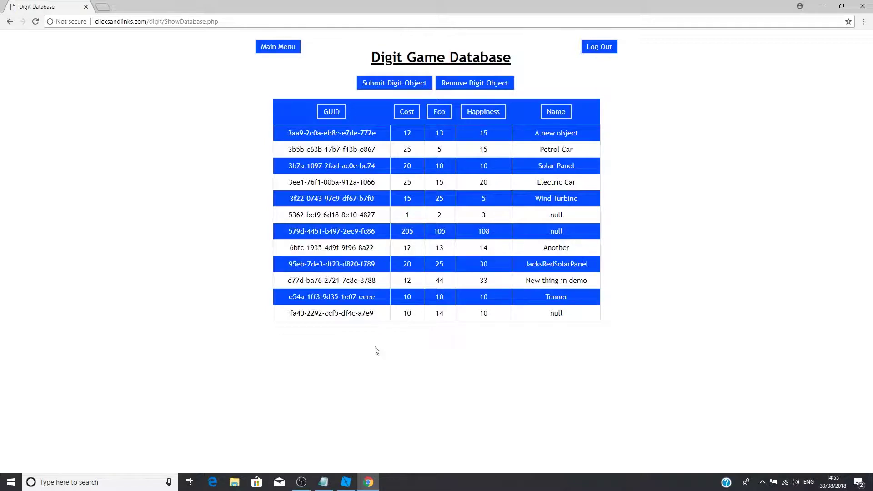
Step: Switch to Roblox Studio and start a Play Here test of the Small Village place
click(345, 483)
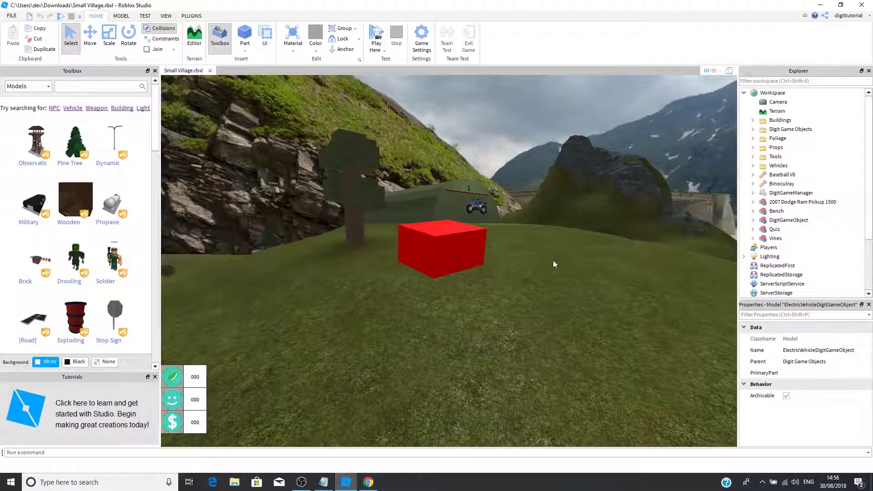
right_drag(548, 268, 549, 267)
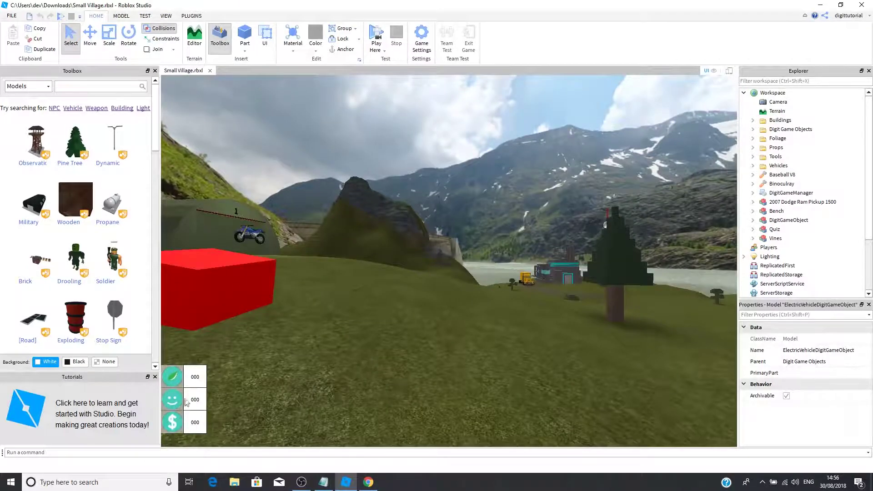
click(375, 37)
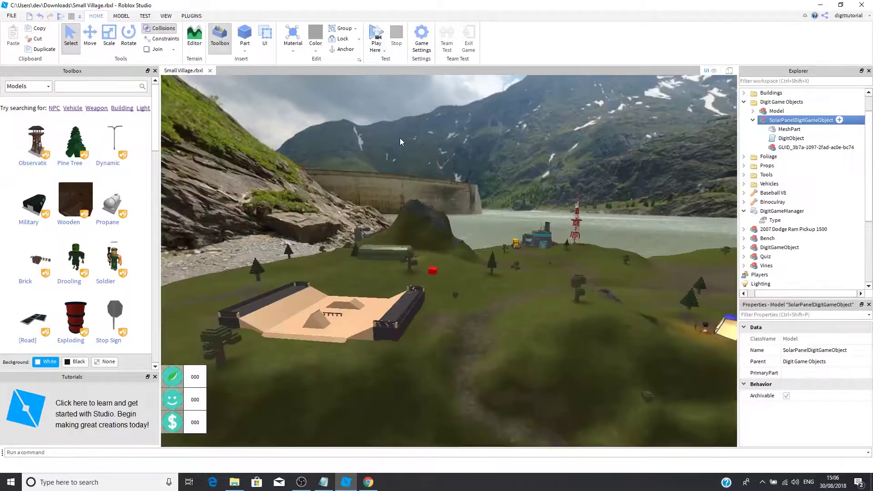
scroll(400, 138, down, 2)
right_drag(391, 171, 391, 182)
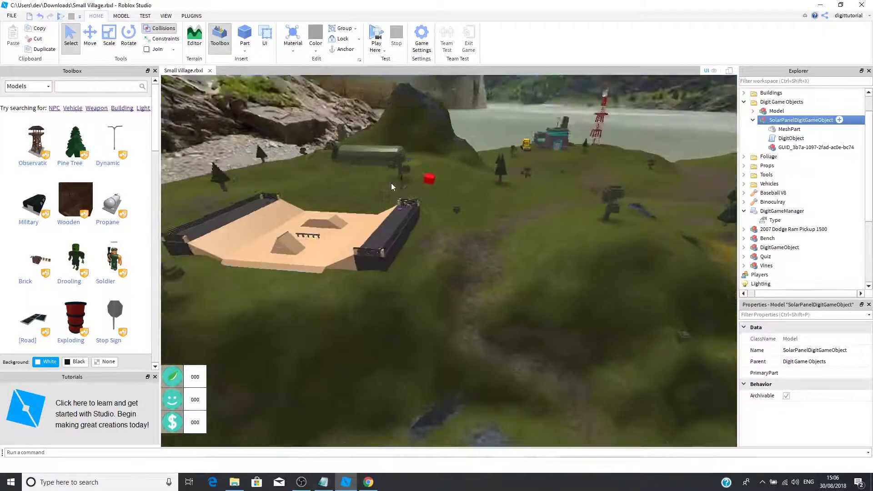
scroll(391, 182, up, 5)
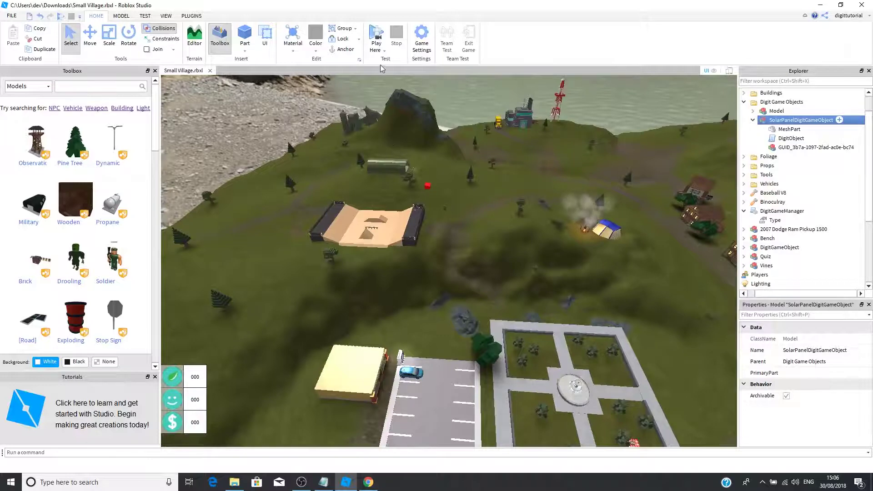
click(376, 34)
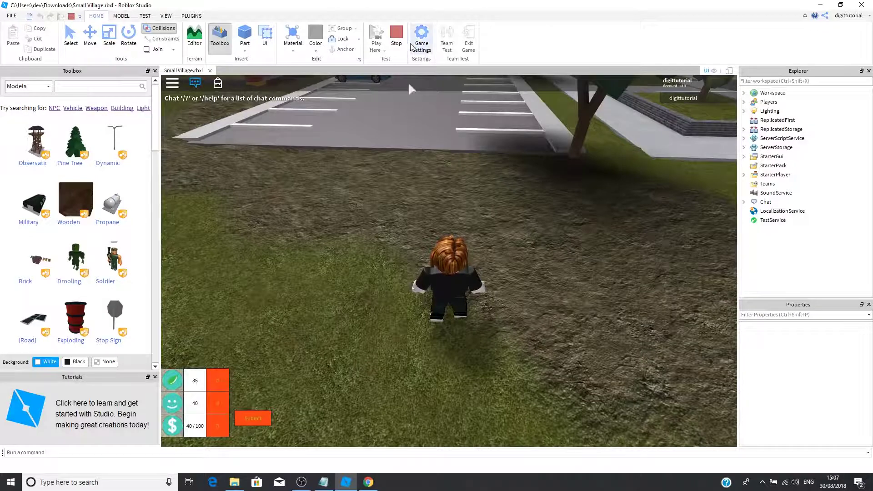
Step: Stop the playtest and paste a copy of the red DigitGameObject model into the DigitGameObject itself
click(396, 36)
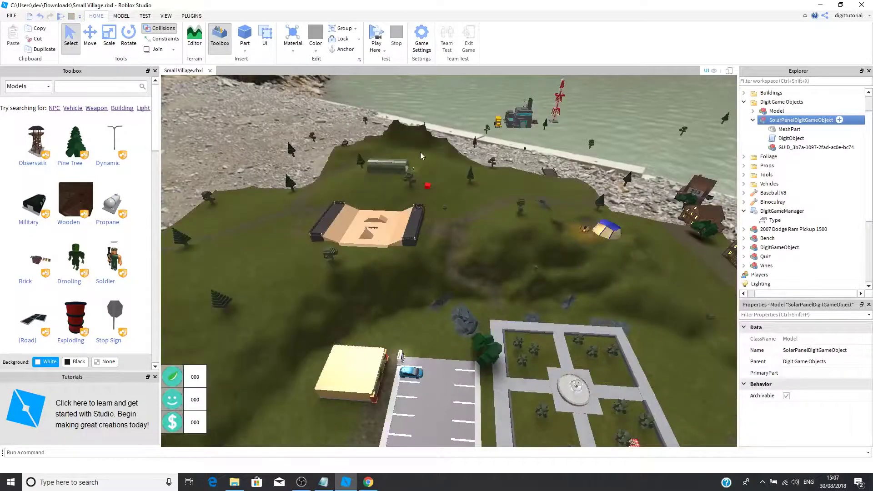
scroll(421, 152, up, 5)
scroll(422, 152, down, 2)
right_drag(438, 185, 439, 185)
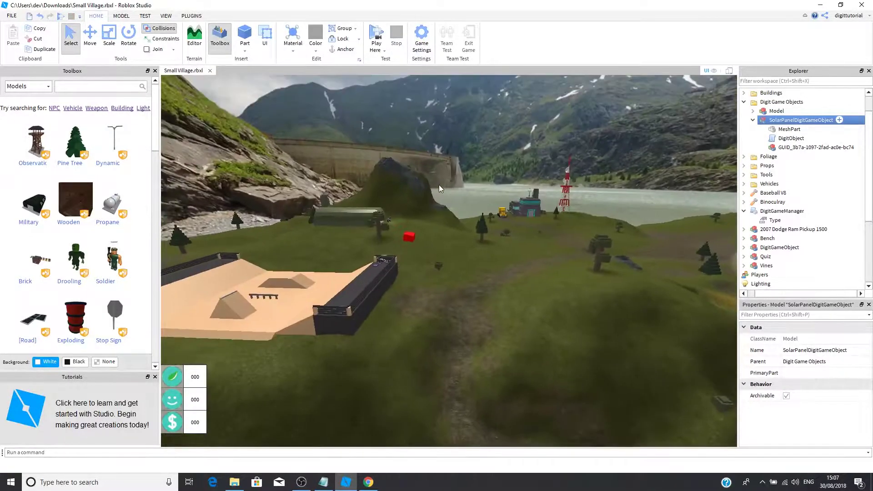
scroll(439, 185, down, 5)
scroll(438, 185, up, 8)
scroll(438, 185, down, 4)
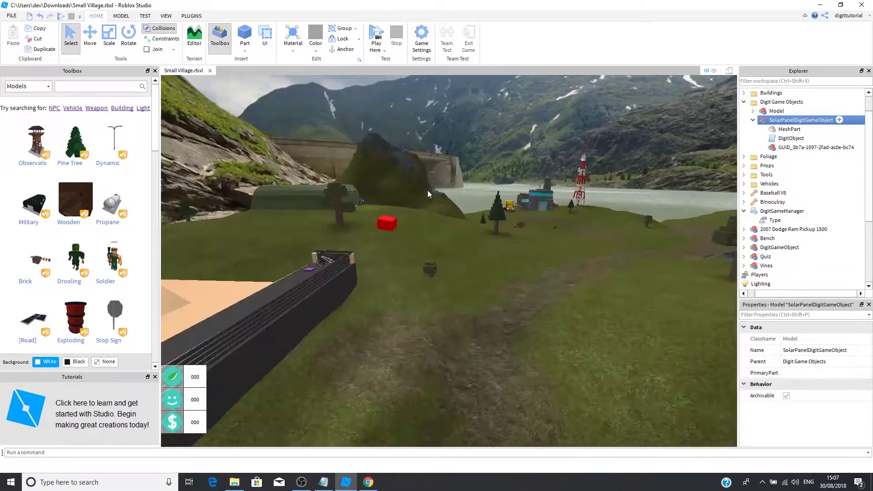
click(390, 226)
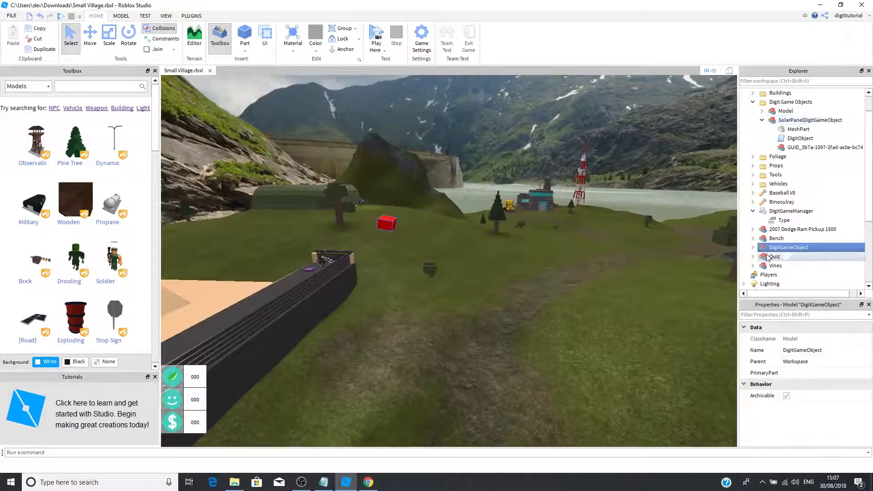
right_click(756, 247)
click(784, 263)
right_click(776, 249)
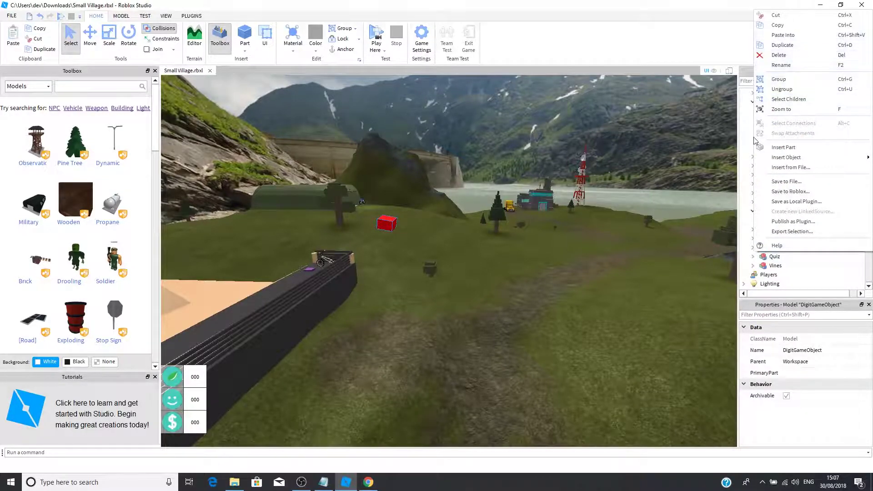
click(803, 37)
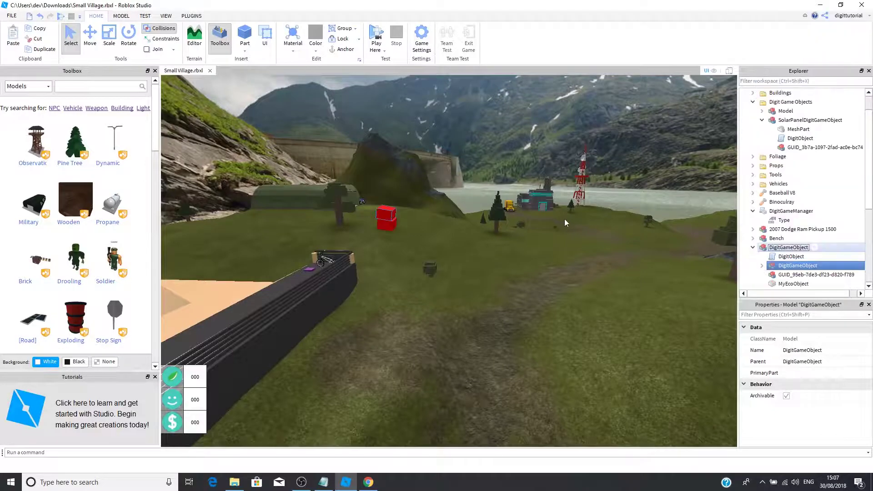
Step: Run a Play Here test, walk the character up the path to the stacked red blocks, and stop the test
click(380, 31)
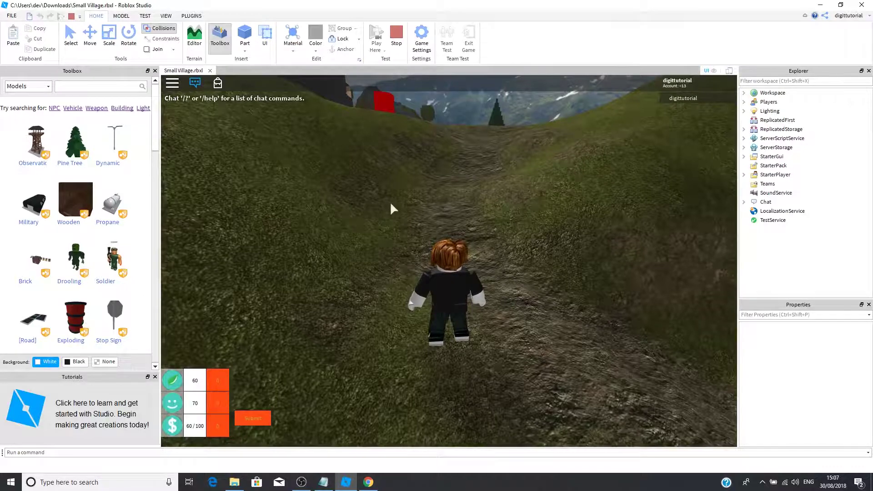
key(w)
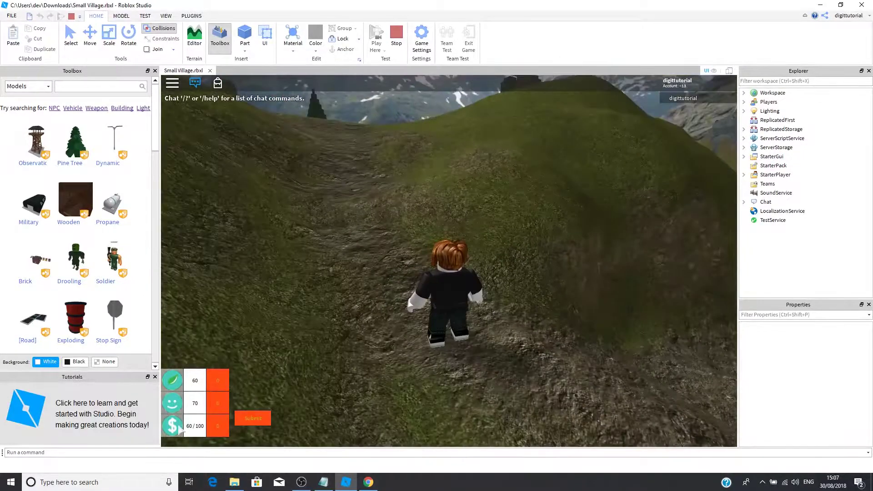
key(Left)
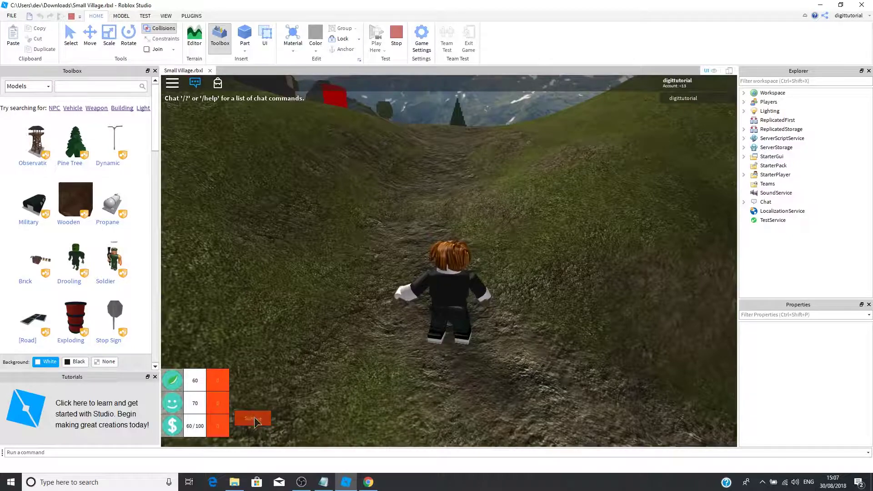
key(Up)
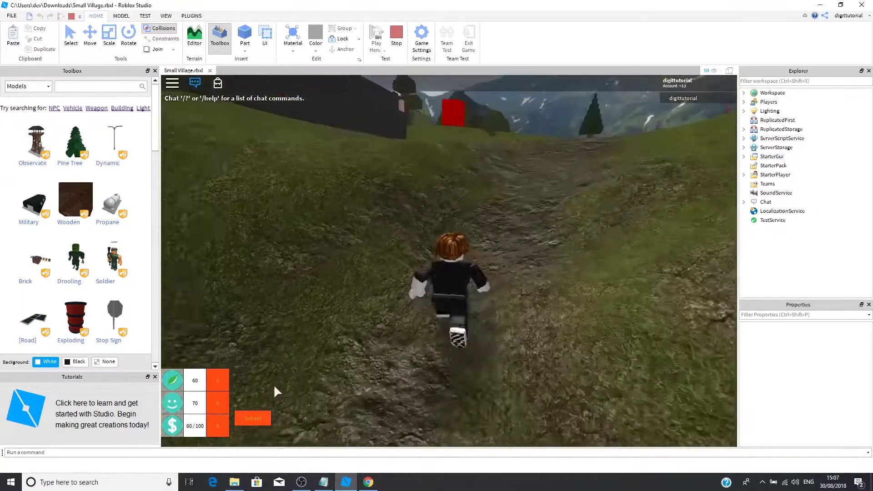
key(w)
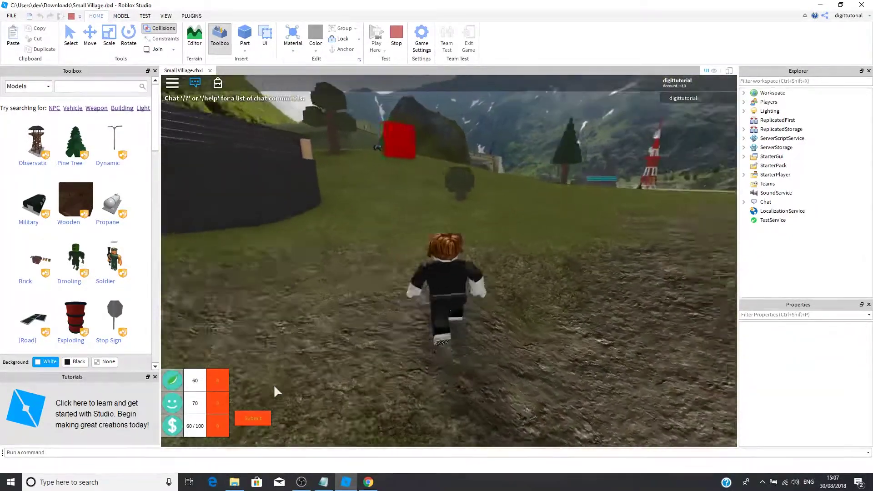
key(w)
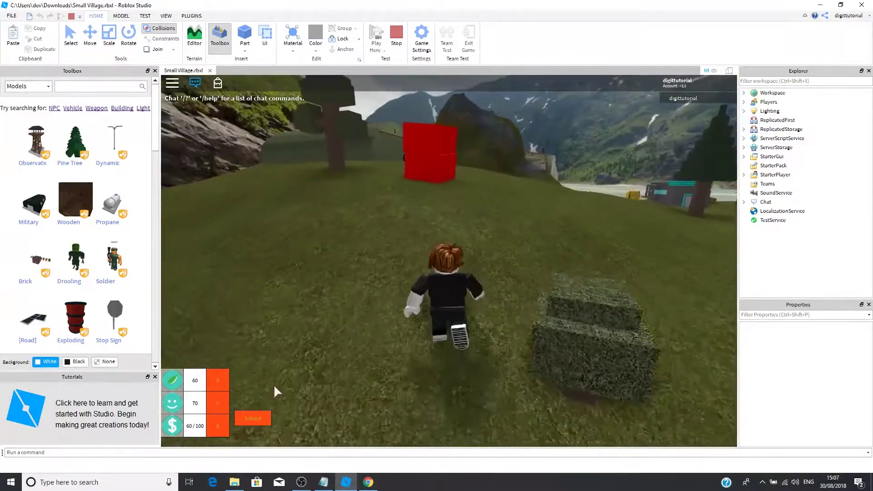
key(w)
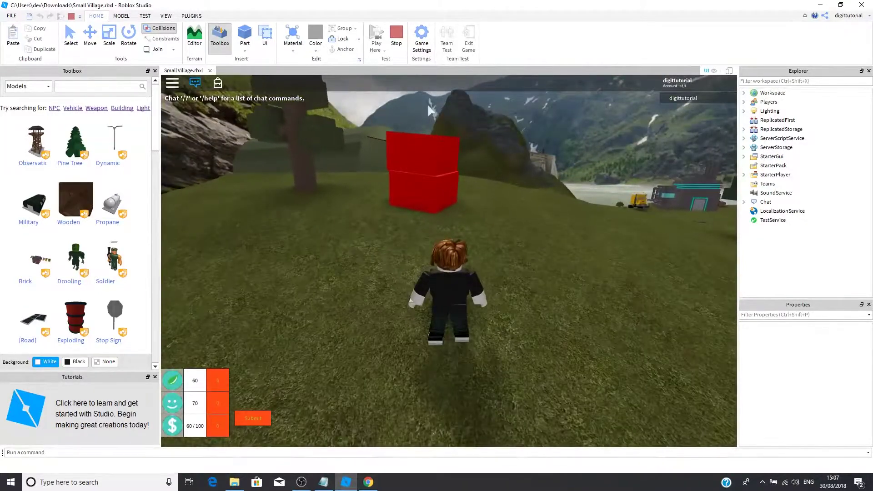
click(396, 36)
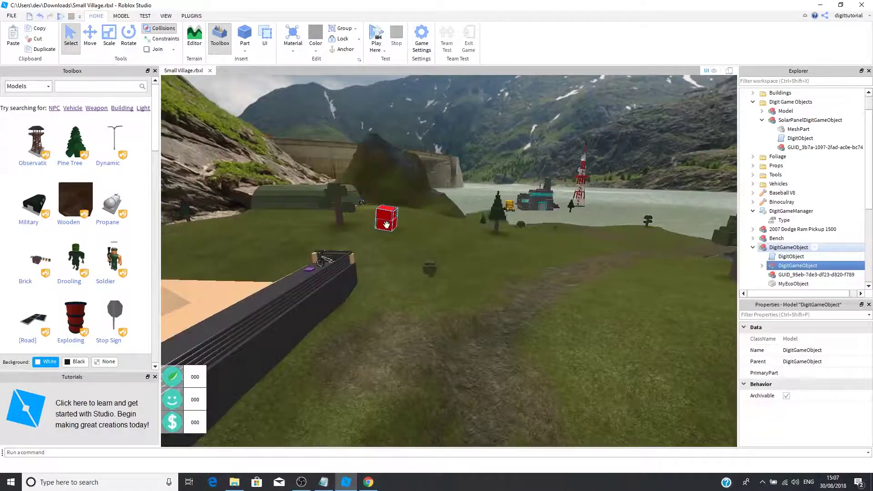
Step: Copy the outer DigitGameObject and paste it into itself twice, then run and stop a Play Here test
right_click(792, 248)
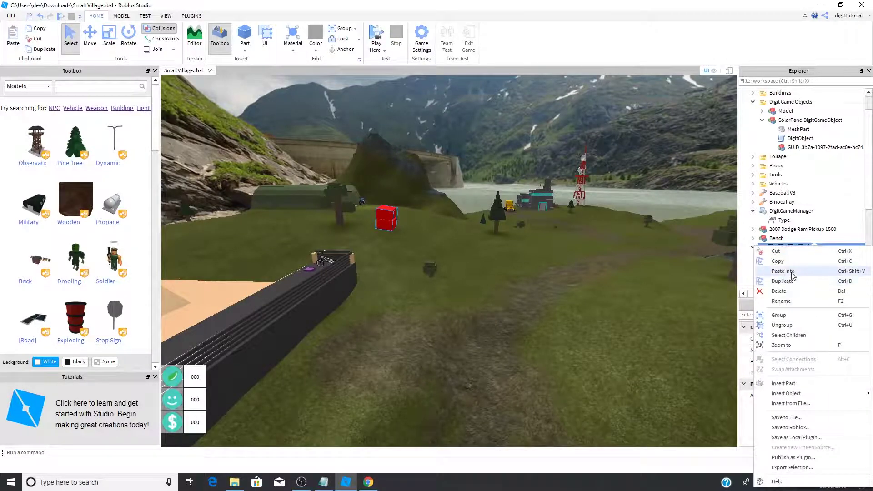
click(793, 261)
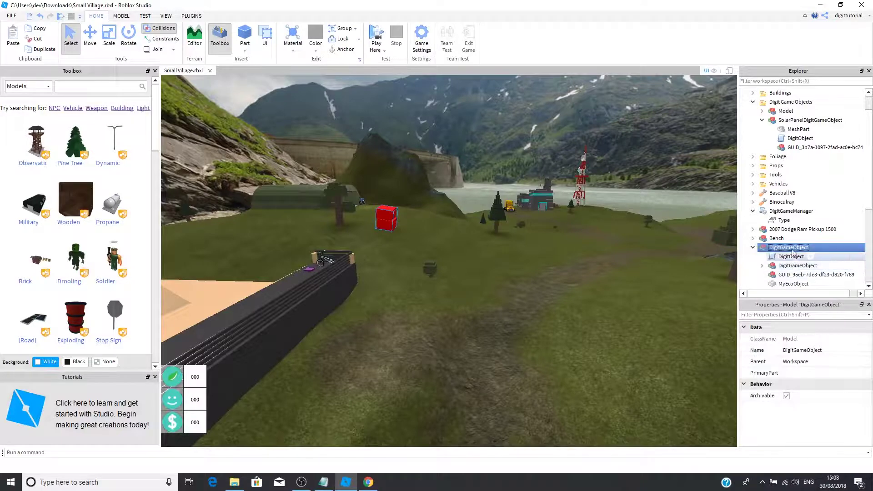
right_click(794, 249)
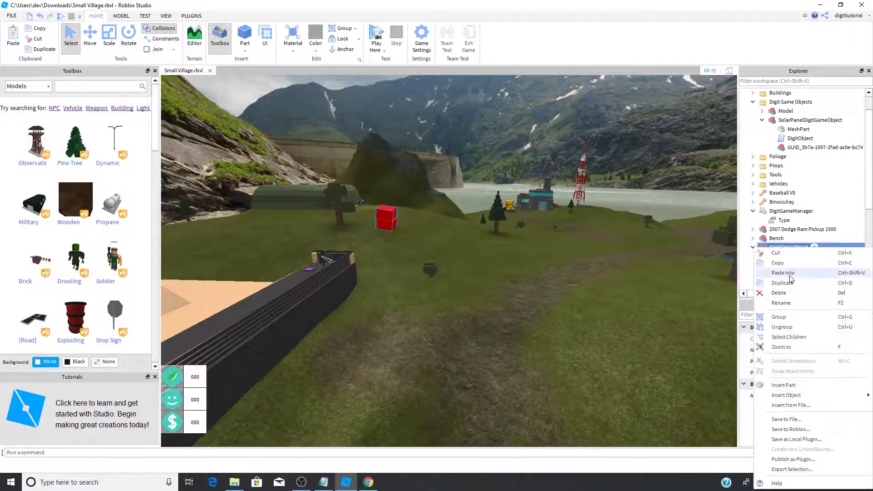
click(782, 273)
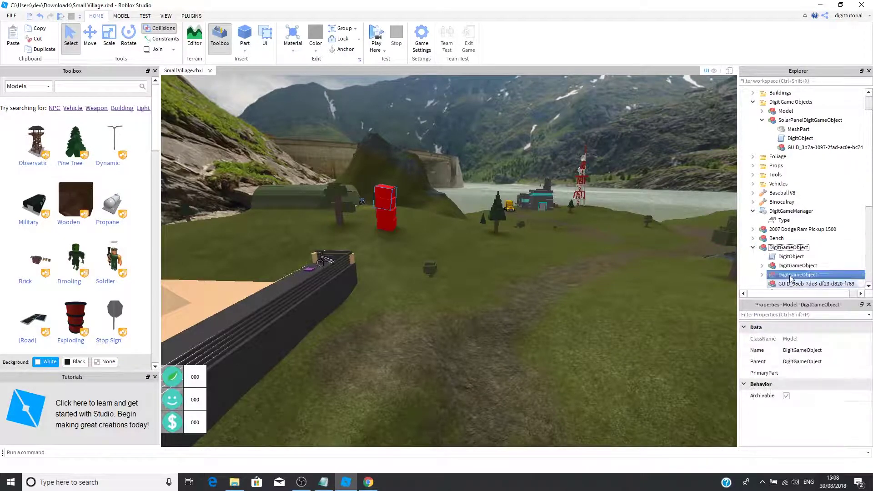
right_click(784, 249)
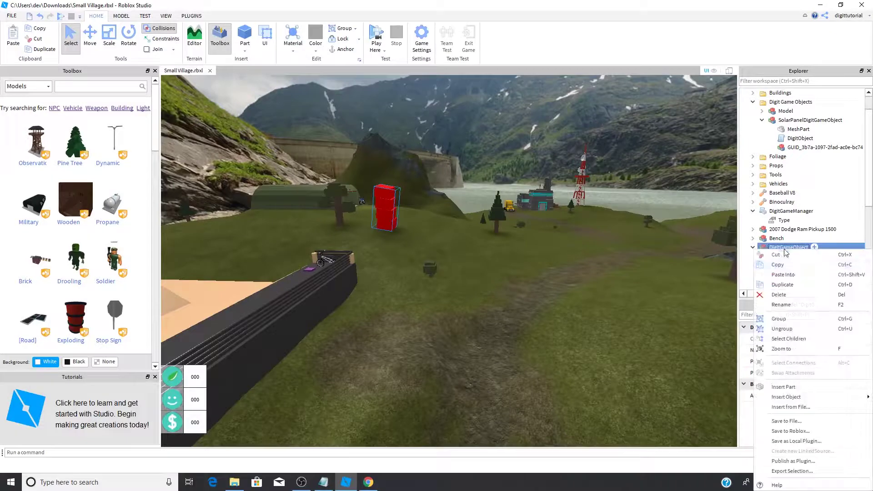
click(786, 275)
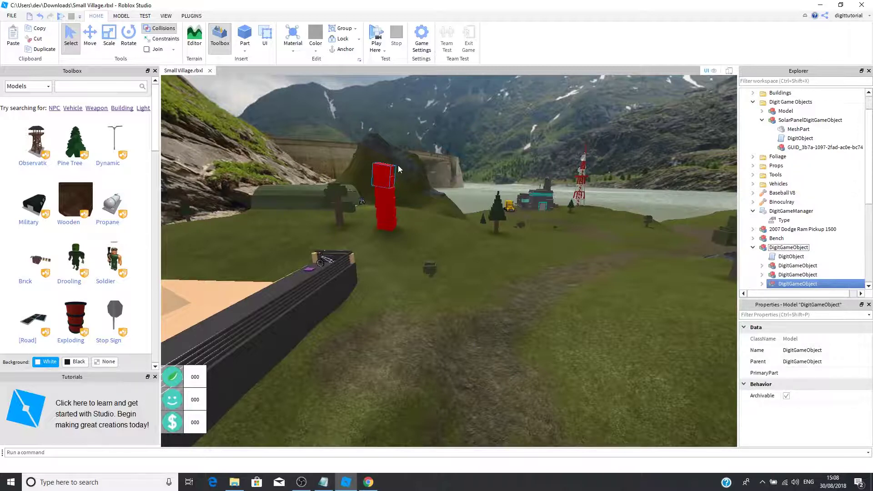
click(372, 34)
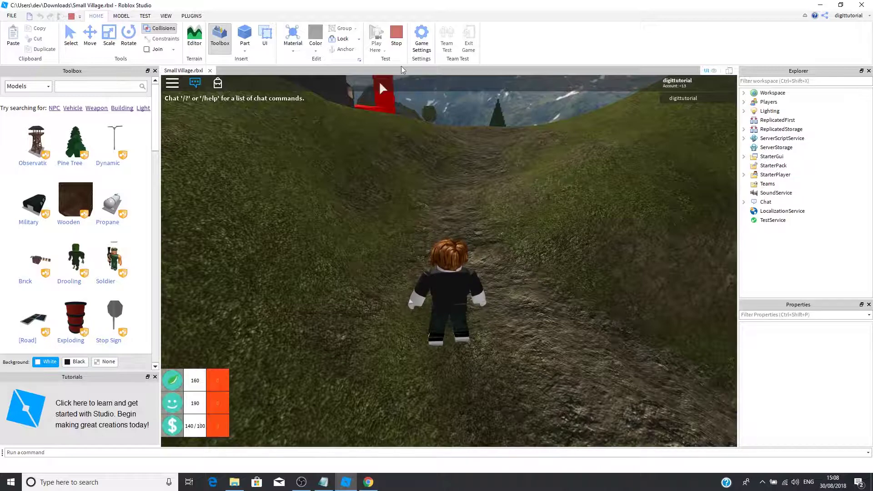
click(403, 35)
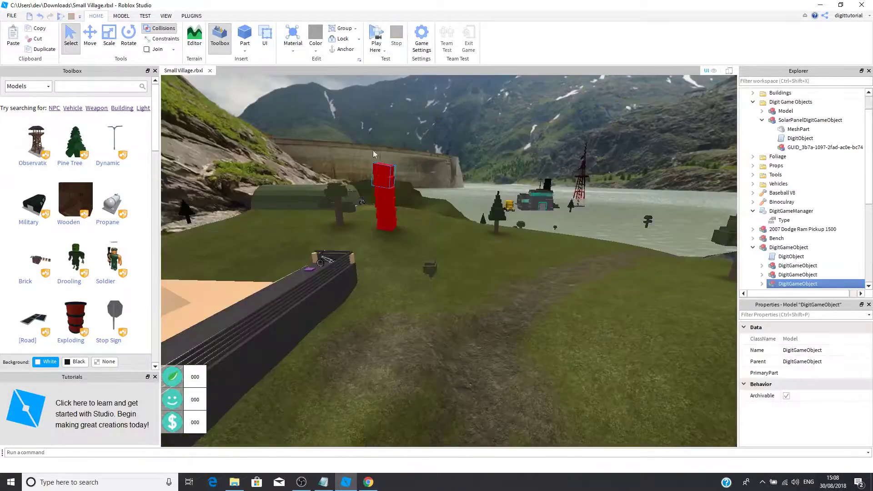
click(384, 176)
key(Delete)
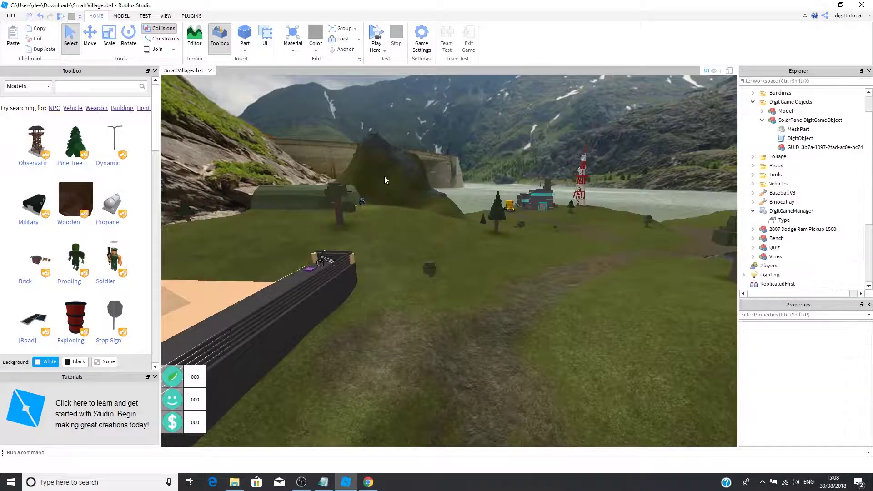
key(ctrl+z)
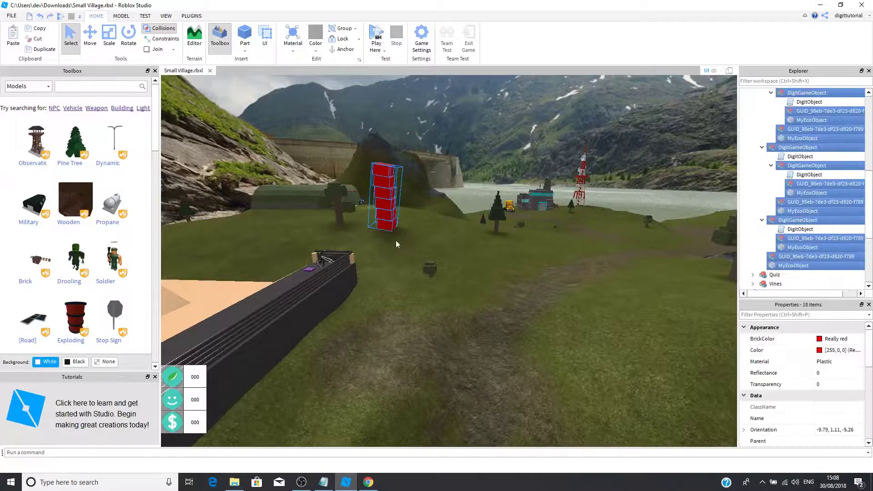
Step: Delete the extra nested DigitGameObject copies so only one copy remains inside the outer DigitGameObject
click(405, 247)
click(390, 197)
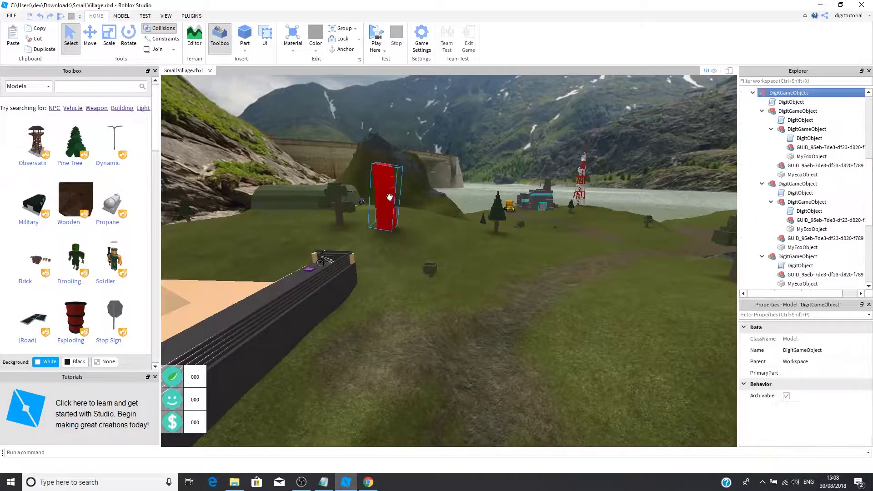
click(785, 113)
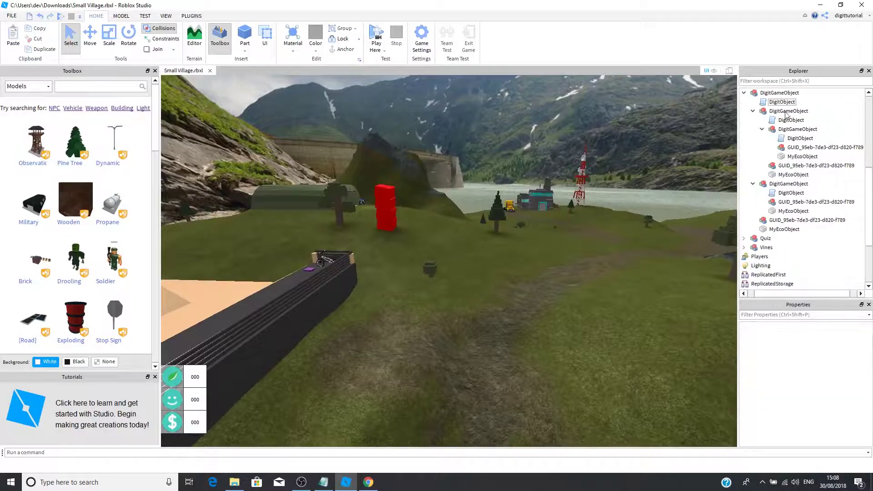
key(Delete)
click(786, 112)
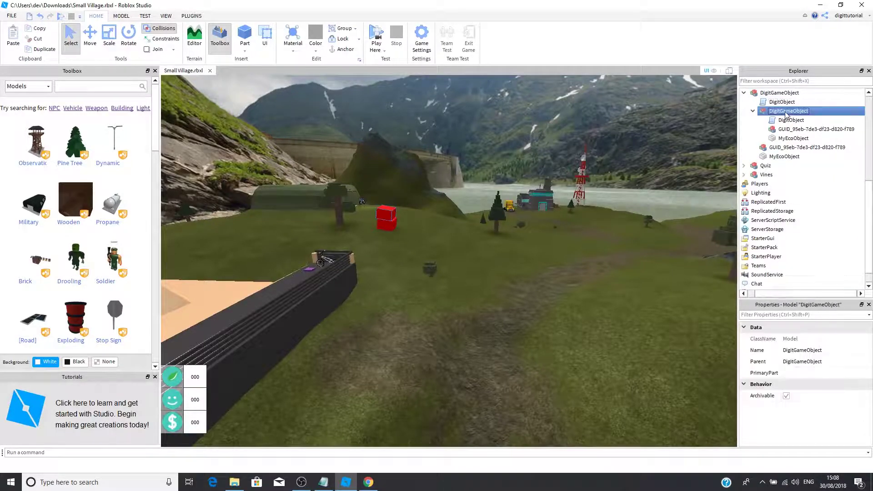
Step: Start a Play Here test with the two red blocks and submit the game score
click(376, 35)
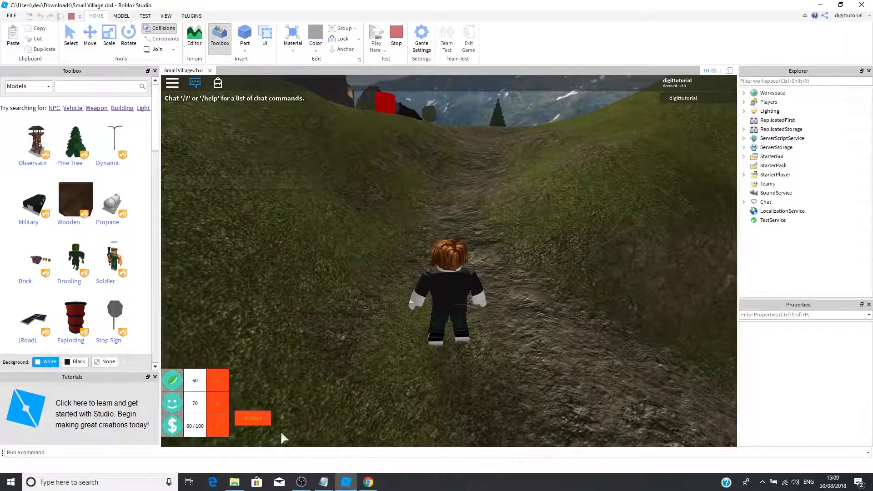
click(250, 416)
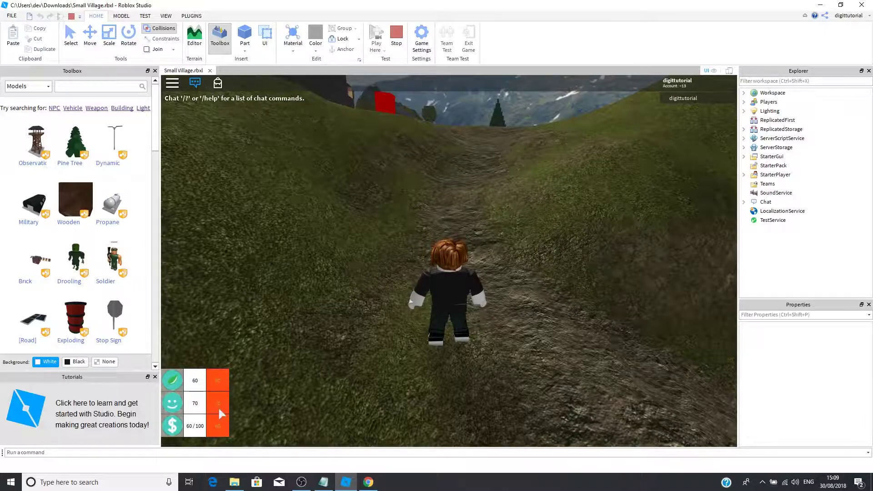
Step: Switch to Chrome and open the Digit Game site's Check My Score page, checking the Roblox account name in Roblox Studio
click(368, 483)
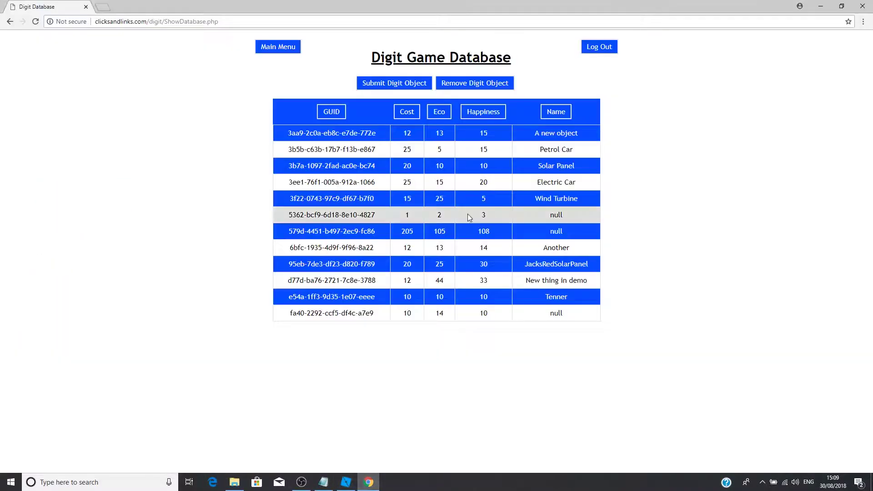
click(278, 47)
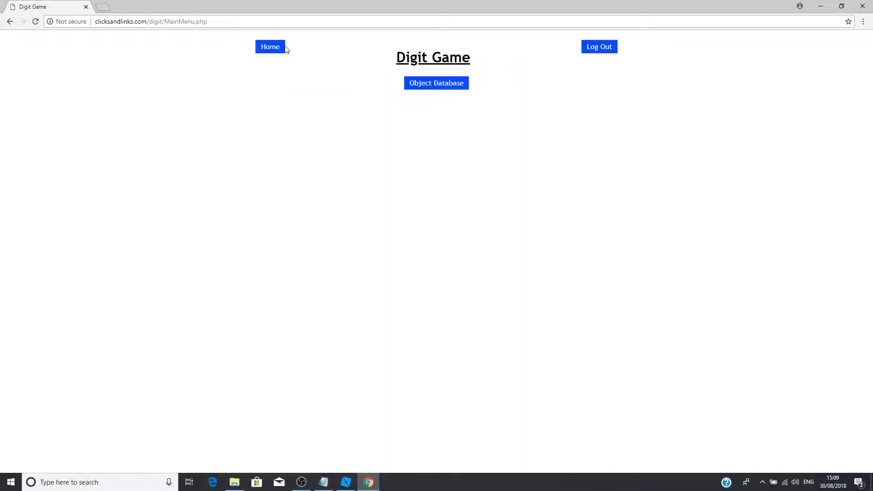
click(282, 47)
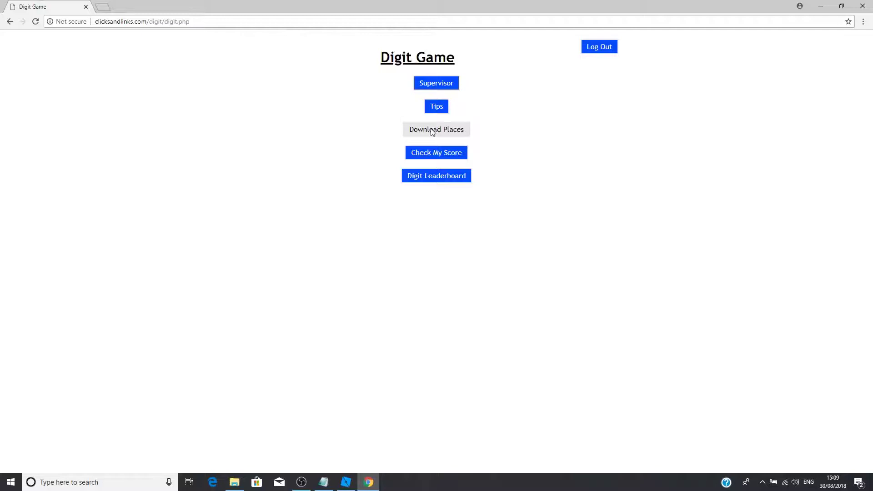
click(458, 157)
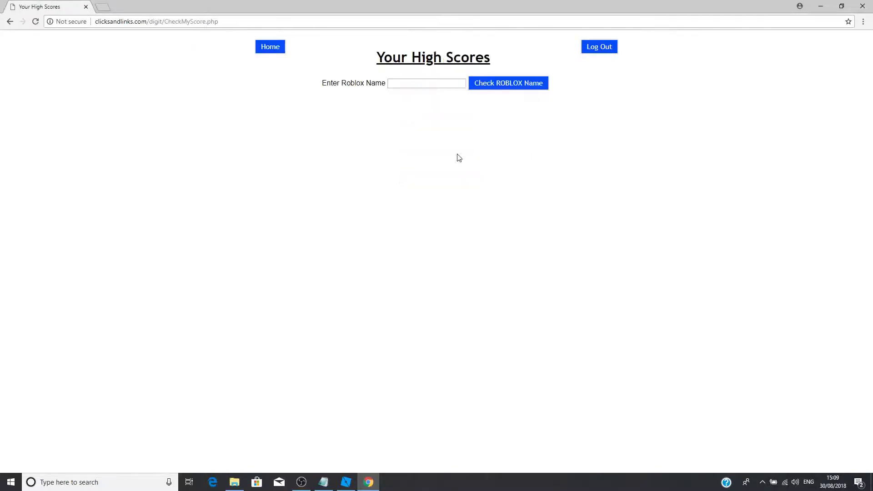
click(348, 481)
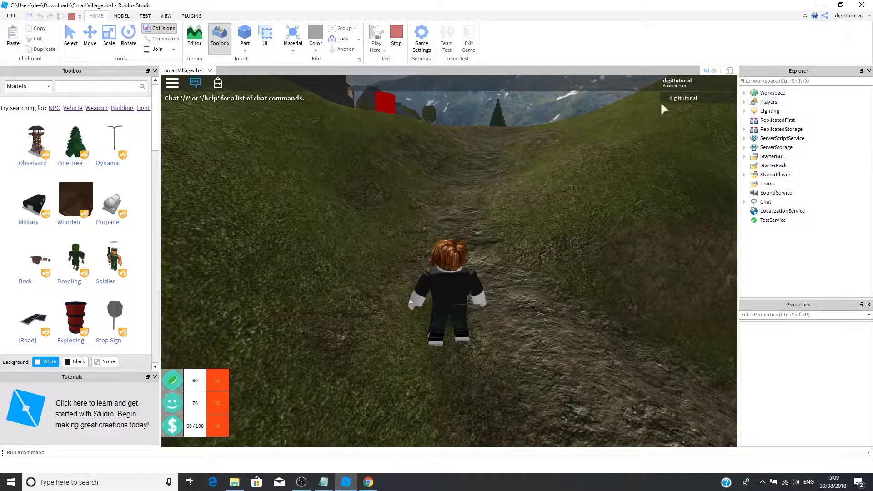
click(368, 481)
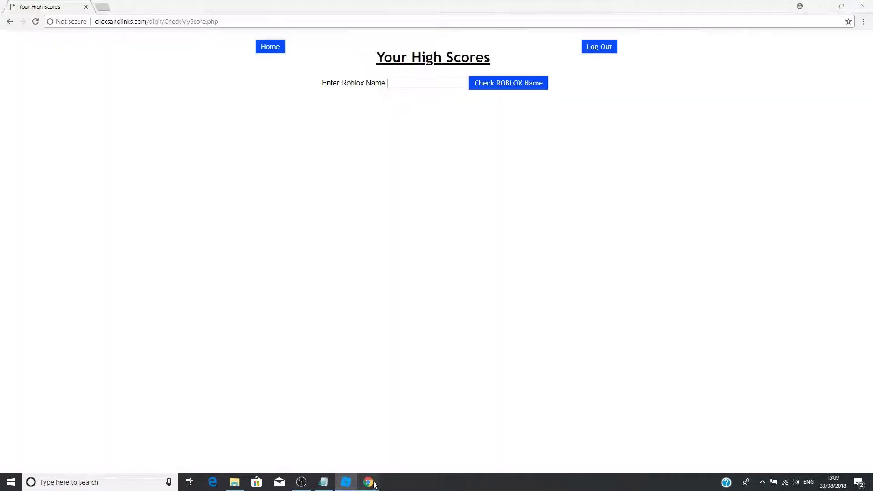
Step: Look up the high scores for the Roblox name "digittutorial" on the Check My Score page
click(438, 85)
text(digitt)
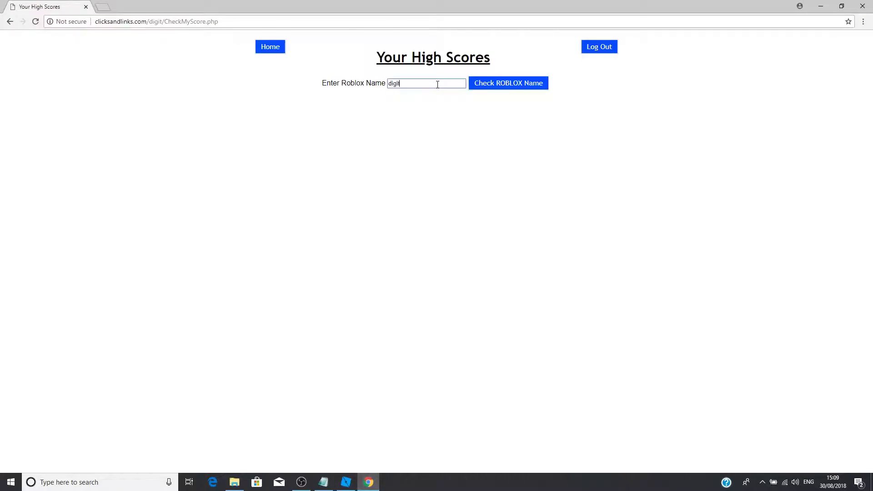
text(utorial)
click(495, 88)
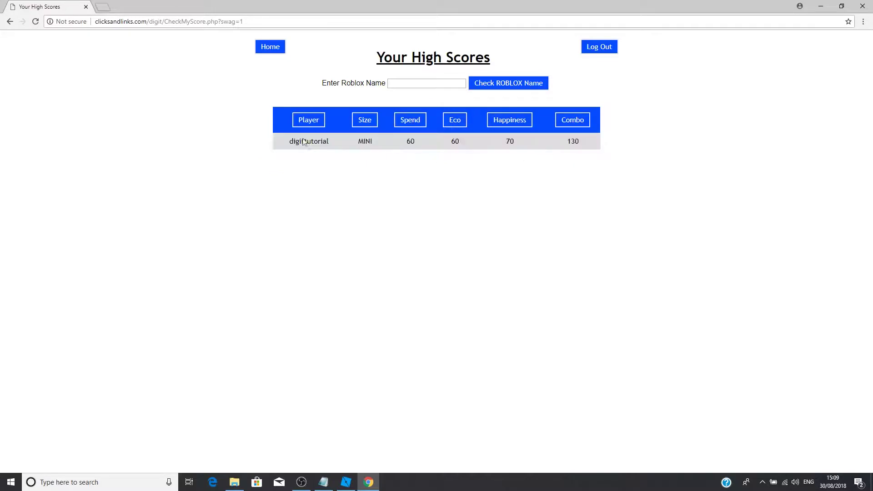
Step: Open the Digit Leaderboard from the site's home page and sort the Mini scores by Happiness, Eco and finally Spend
click(272, 51)
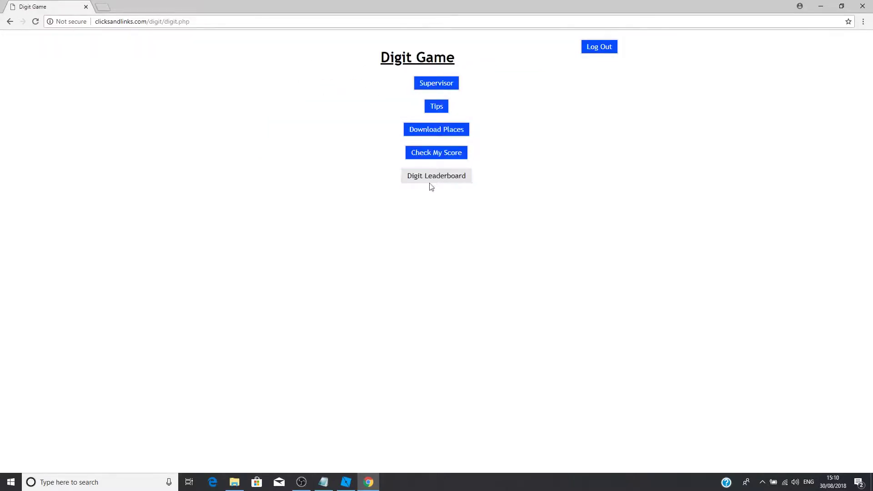
click(444, 181)
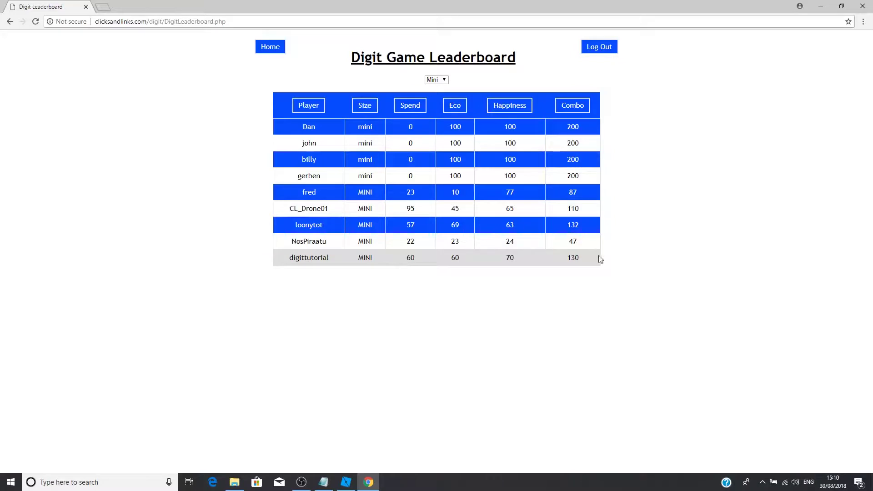
click(510, 106)
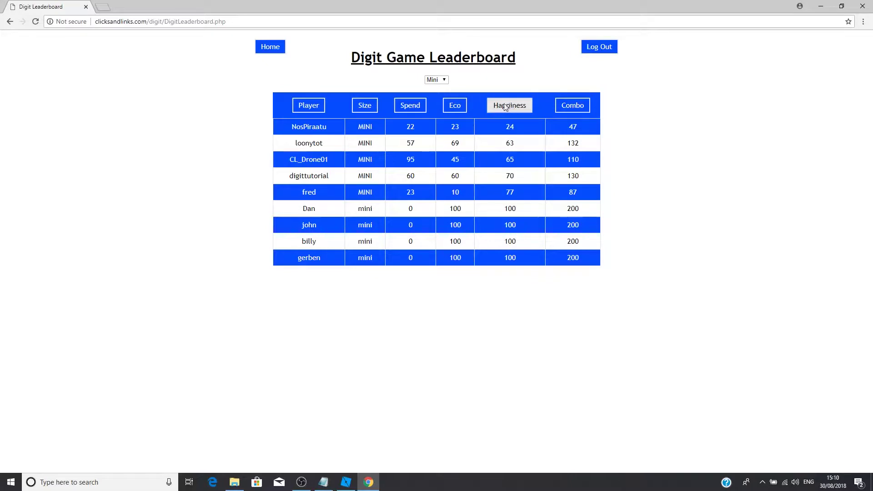
click(458, 108)
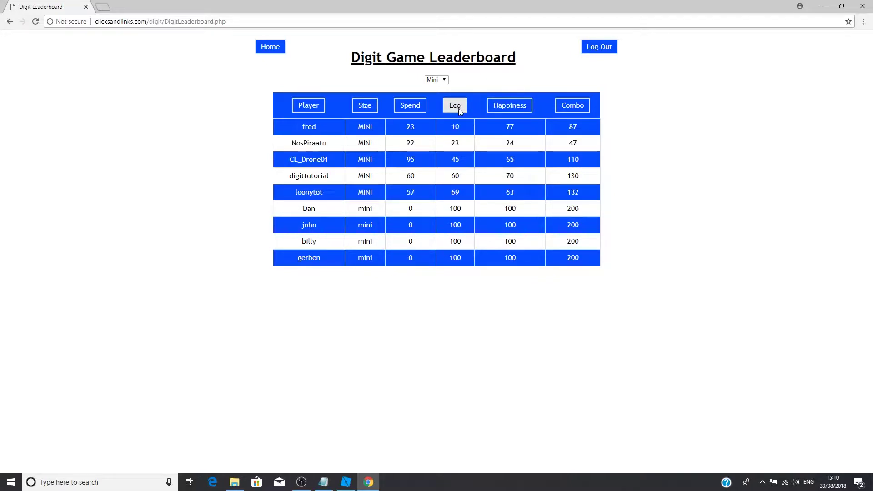
click(410, 106)
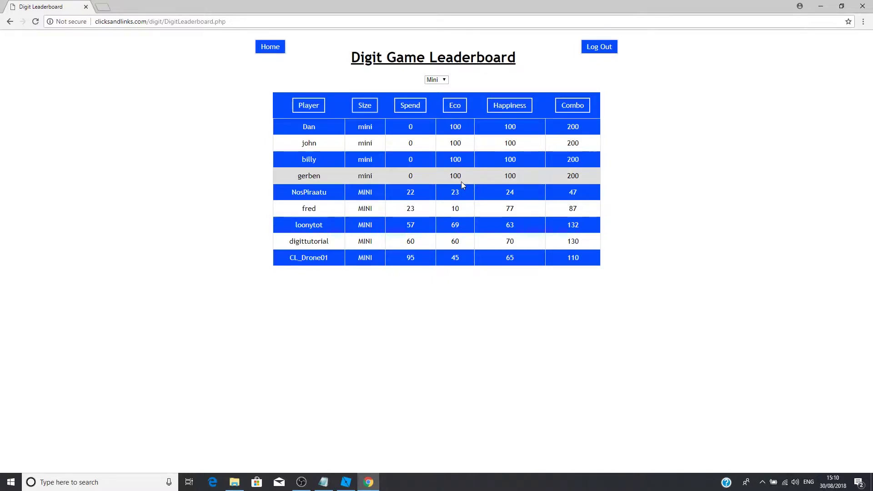
Step: Switch the leaderboard to the Midi game size and view its scores, finishing on the Maxi size
click(443, 80)
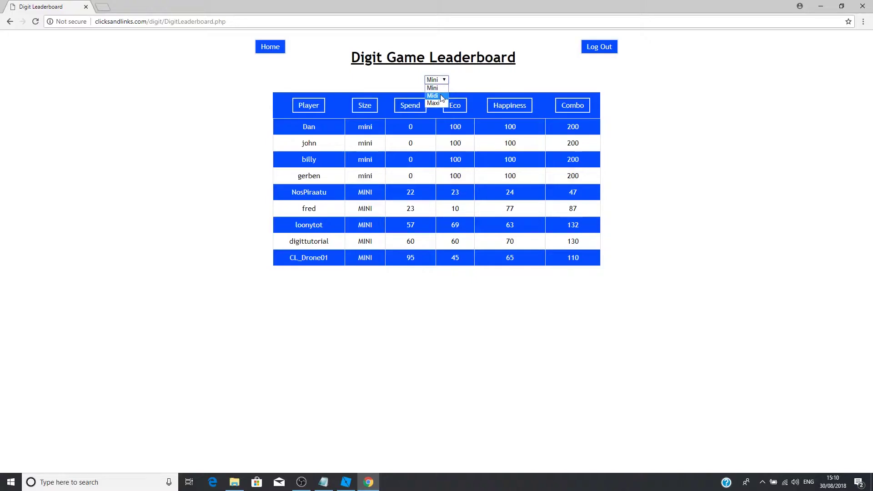
click(441, 96)
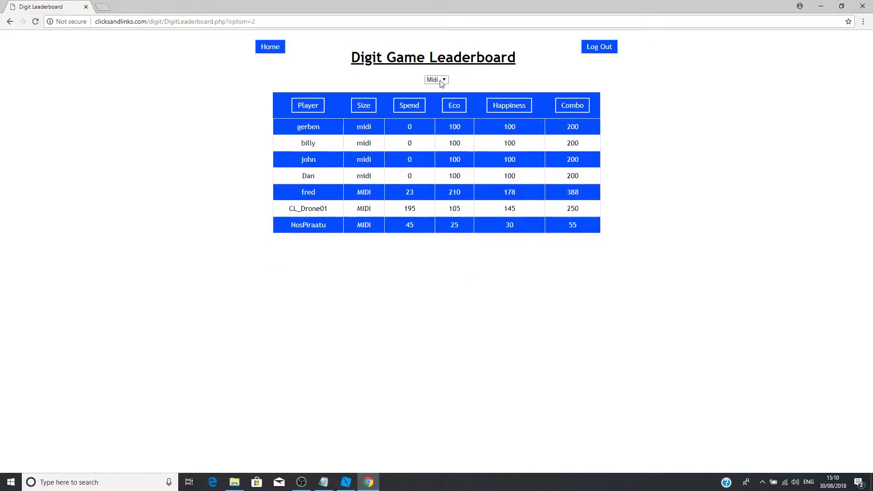
click(441, 82)
click(441, 103)
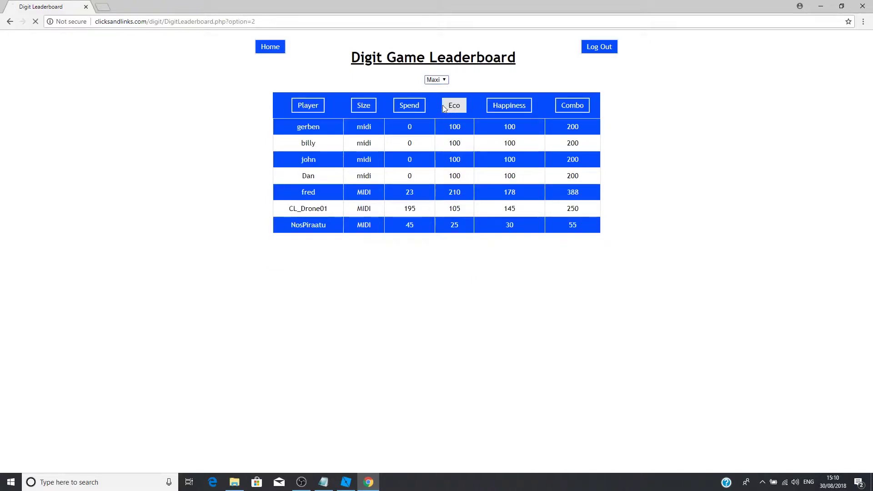